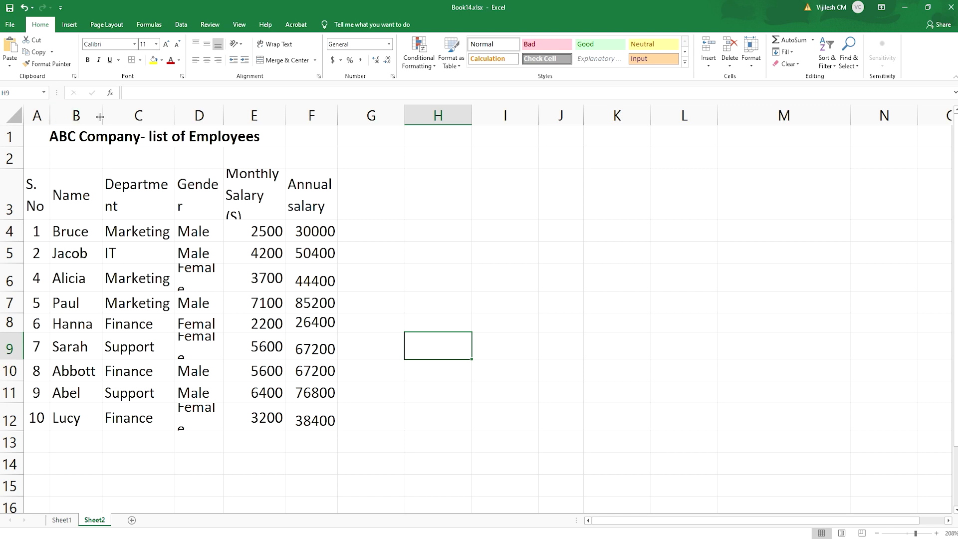
{"action": "left_click_drag", "start_coordinate": [175, 115], "coordinate": [184, 115]}
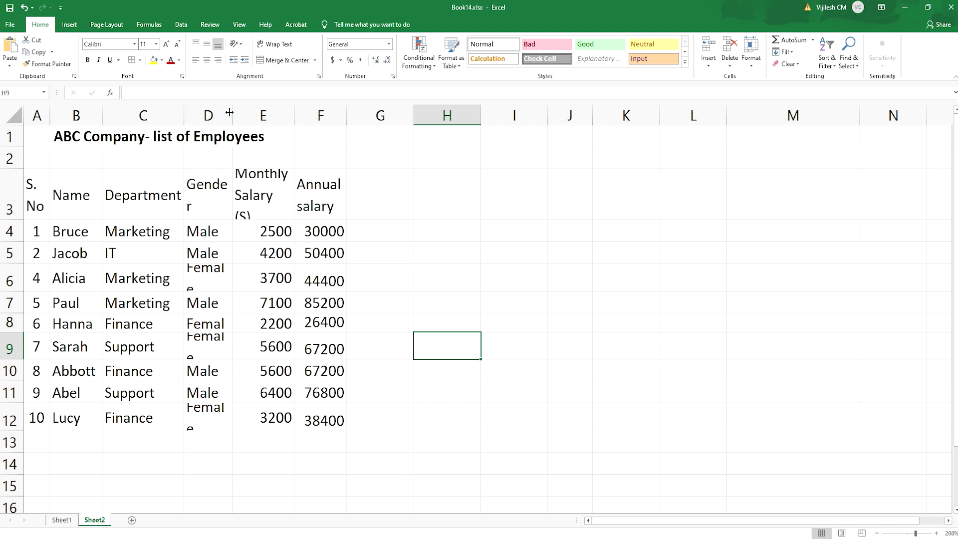
{"action": "left_click_drag", "start_coordinate": [233, 113], "coordinate": [243, 112]}
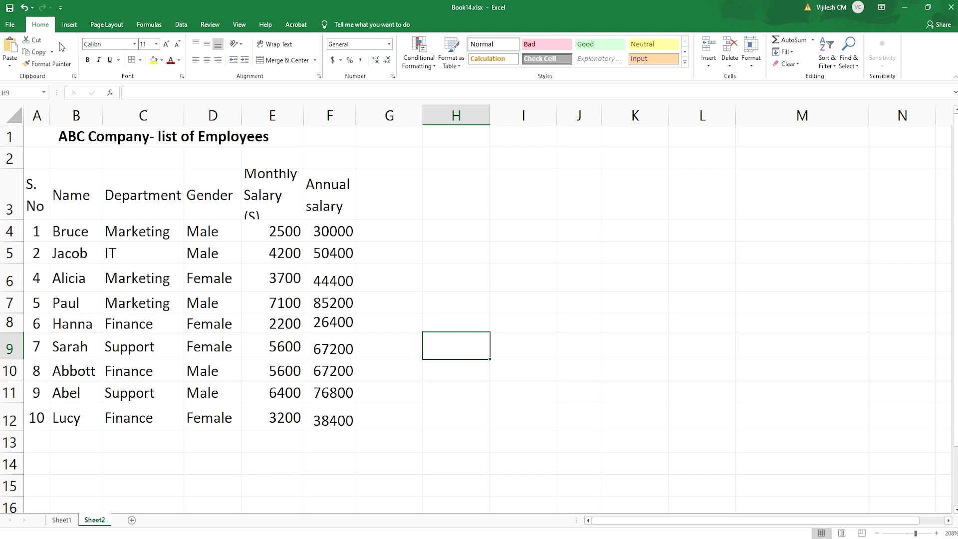
{"action": "left_click", "coordinate": [24, 8]}
{"action": "left_click", "coordinate": [23, 8]}
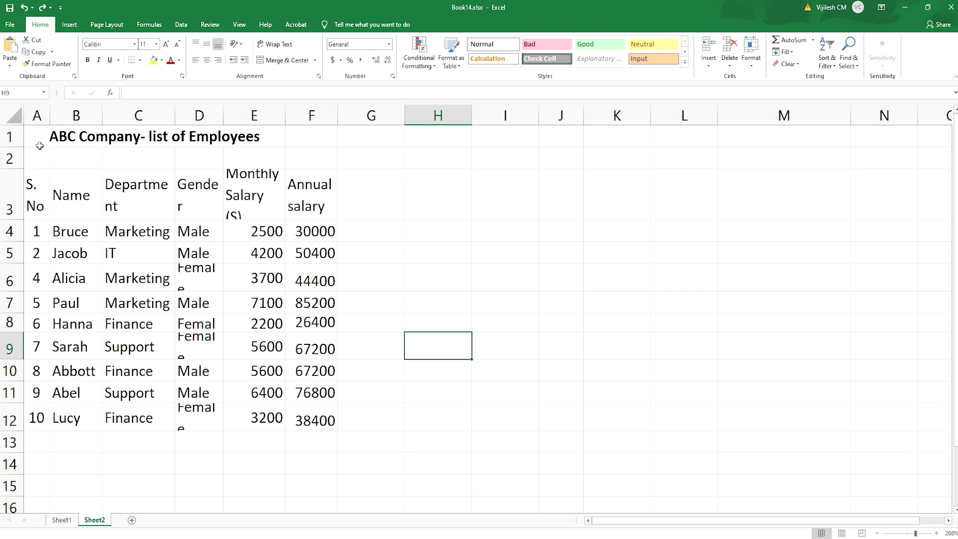
Step: Select the whole sheet and autofit the width of all columns to their contents
{"action": "left_click", "coordinate": [17, 117]}
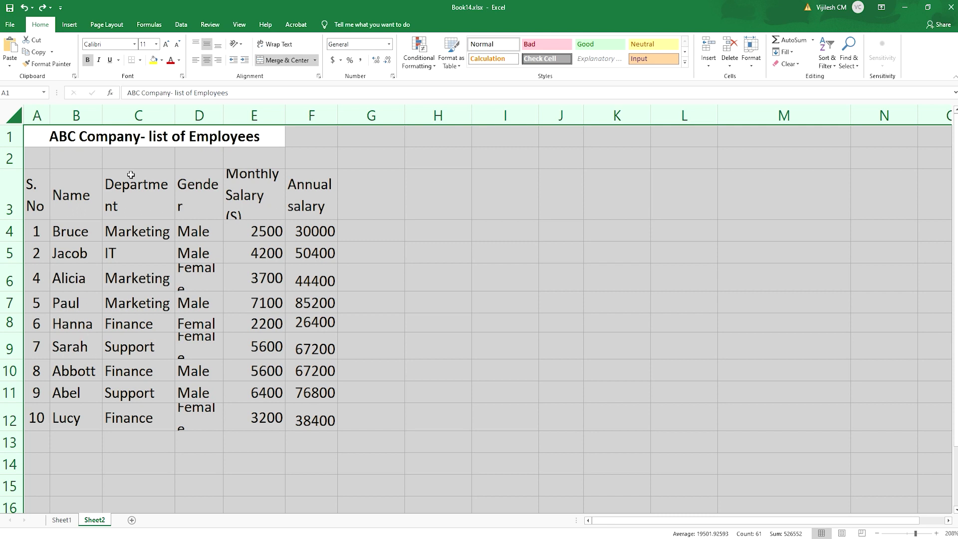
{"action": "double_click", "coordinate": [173, 114]}
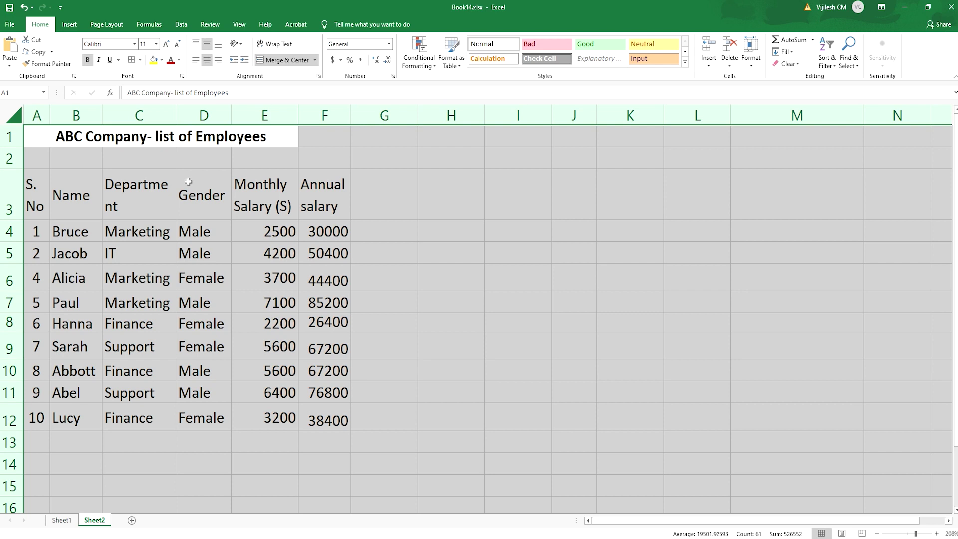
{"action": "left_click", "coordinate": [156, 159]}
Step: Turn off text wrapping for the employee table in A3:F12 through the cell format settings
{"action": "left_click", "coordinate": [38, 181]}
{"action": "left_click_drag", "start_coordinate": [38, 180], "coordinate": [327, 425]}
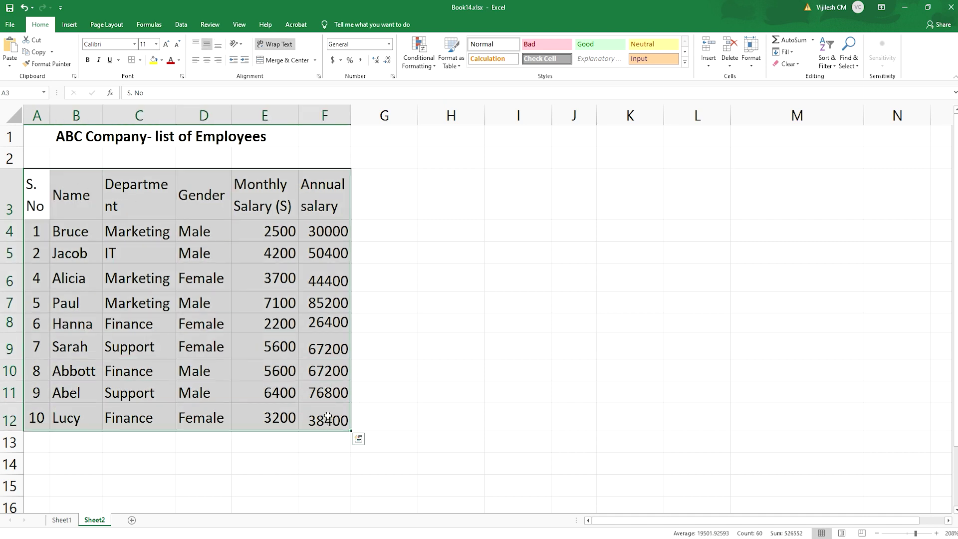
{"action": "right_click", "coordinate": [182, 222]}
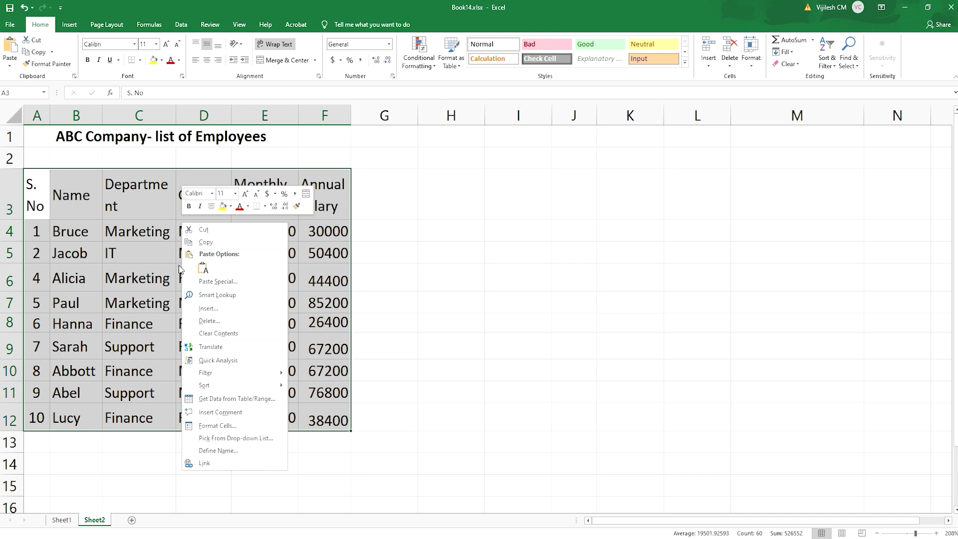
{"action": "left_click", "coordinate": [237, 425]}
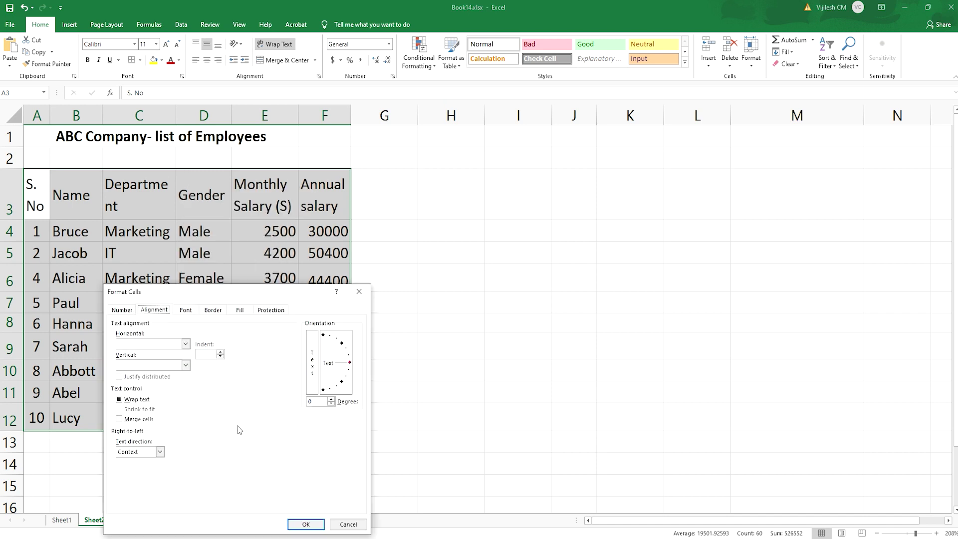
{"action": "left_click", "coordinate": [120, 311]}
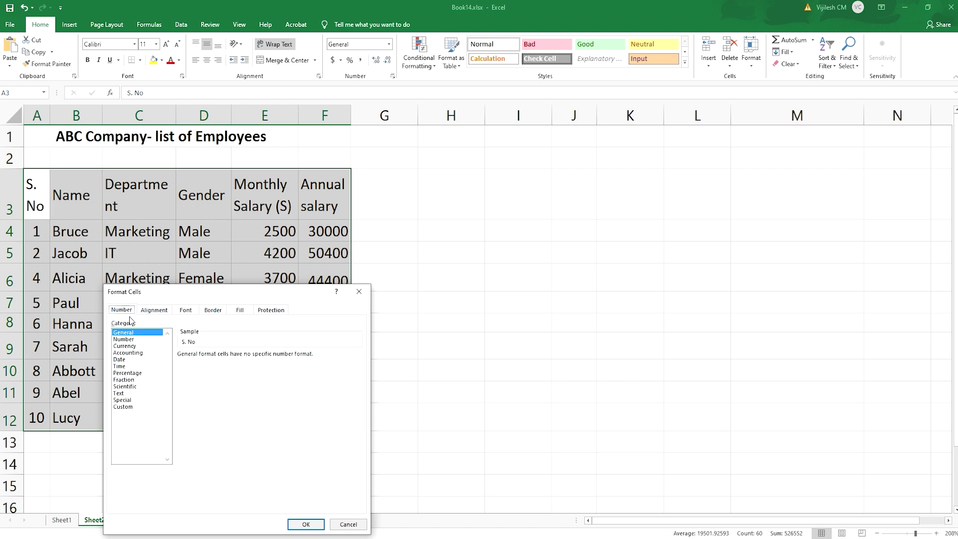
{"action": "left_click", "coordinate": [154, 312]}
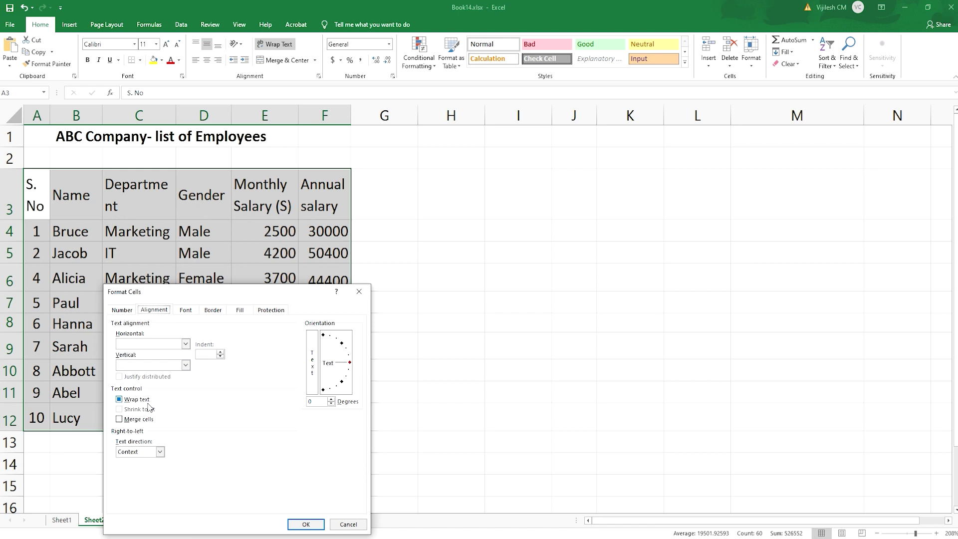
{"action": "left_click", "coordinate": [120, 399]}
{"action": "left_click", "coordinate": [120, 399]}
{"action": "left_click", "coordinate": [314, 525]}
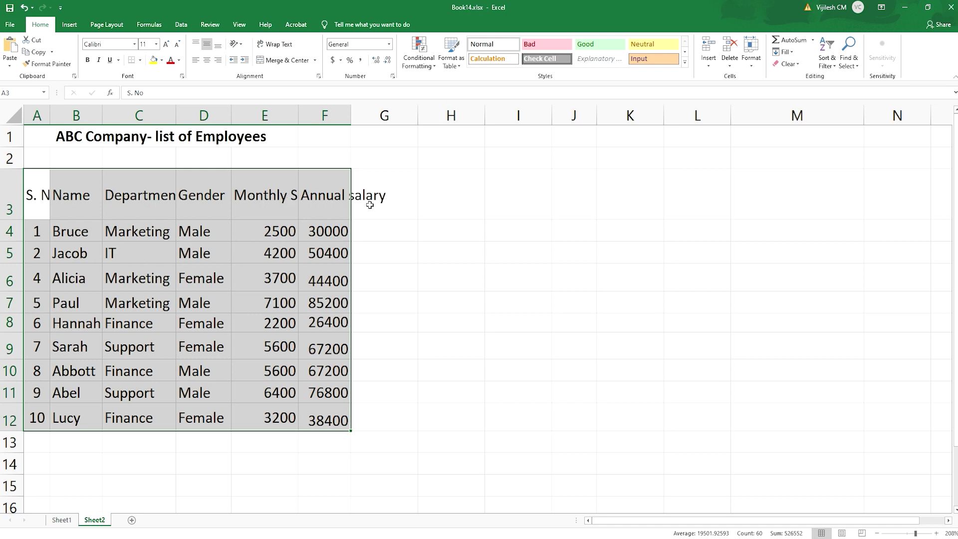
{"action": "left_click", "coordinate": [410, 243]}
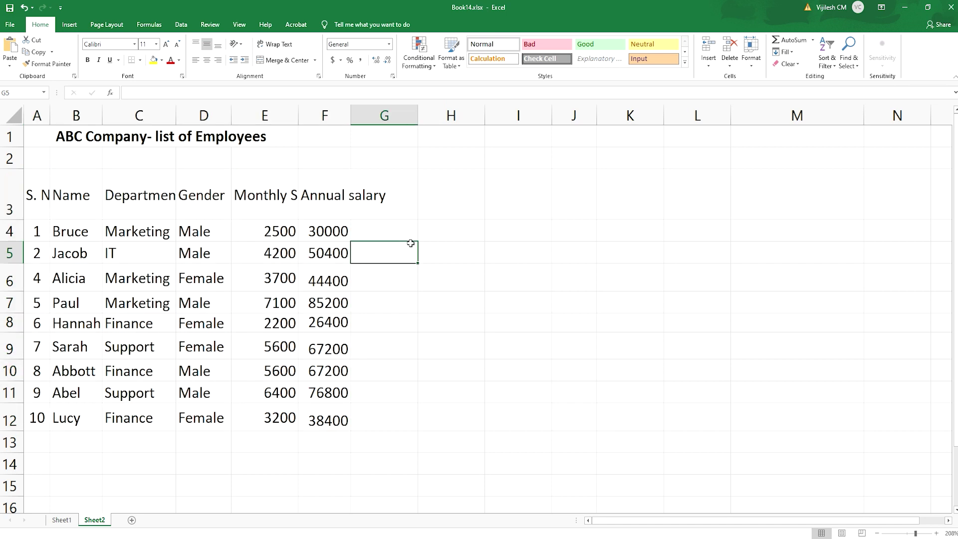
Step: Autofit all column widths across the whole sheet and enlarge every row to the same height
{"action": "left_click", "coordinate": [11, 118]}
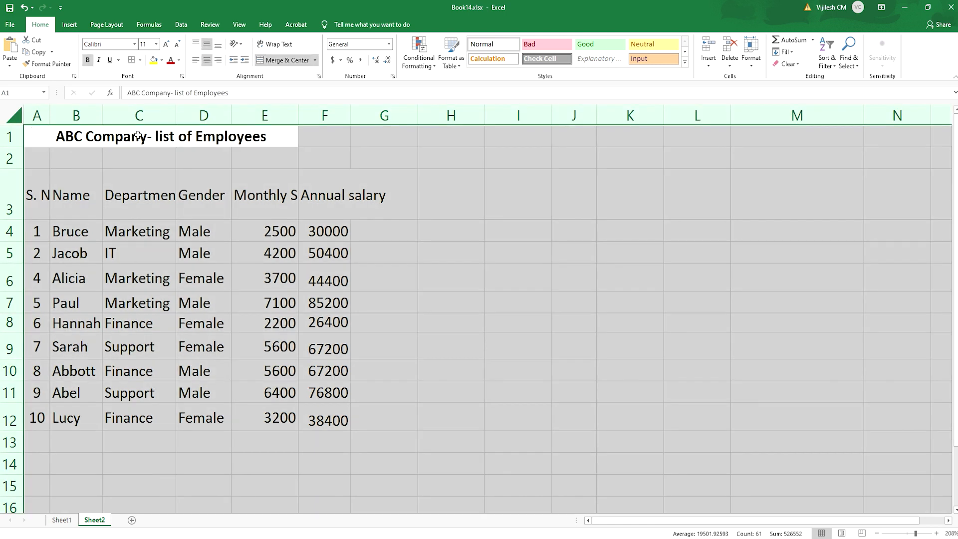
{"action": "double_click", "coordinate": [176, 114]}
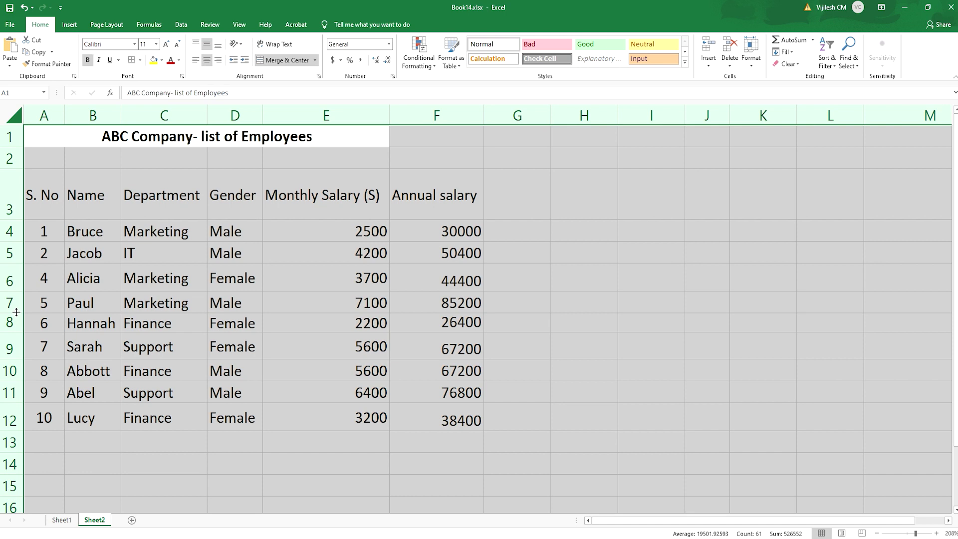
{"action": "left_click_drag", "start_coordinate": [17, 311], "coordinate": [15, 329]}
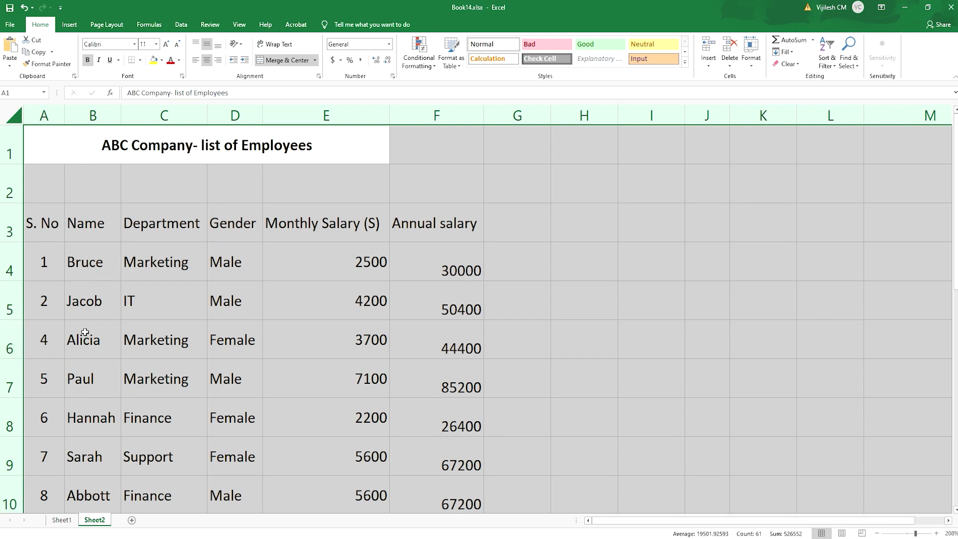
{"action": "left_click_drag", "start_coordinate": [17, 358], "coordinate": [17, 348]}
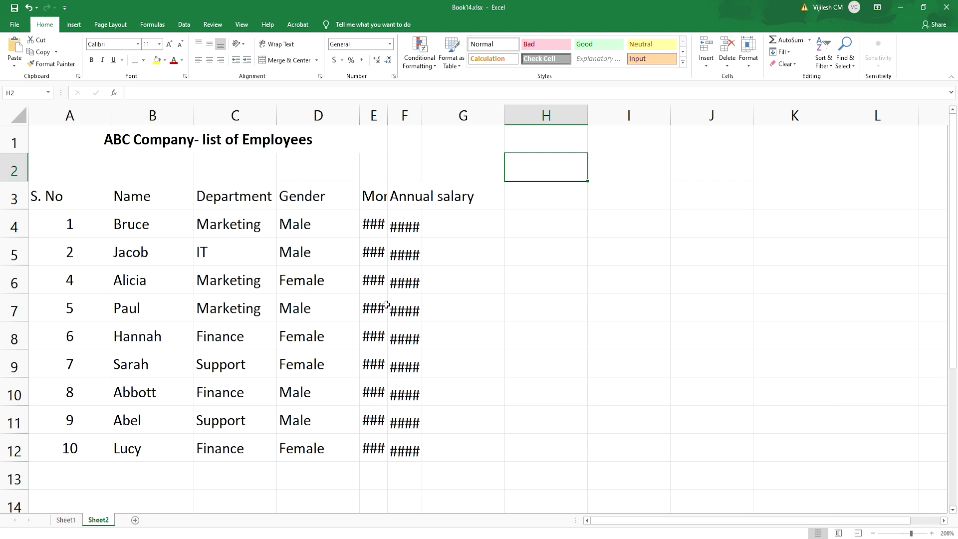
Step: Widen columns E and F so that the monthly and annual salary figures fit in their cells
{"action": "left_click_drag", "start_coordinate": [388, 117], "coordinate": [447, 119]}
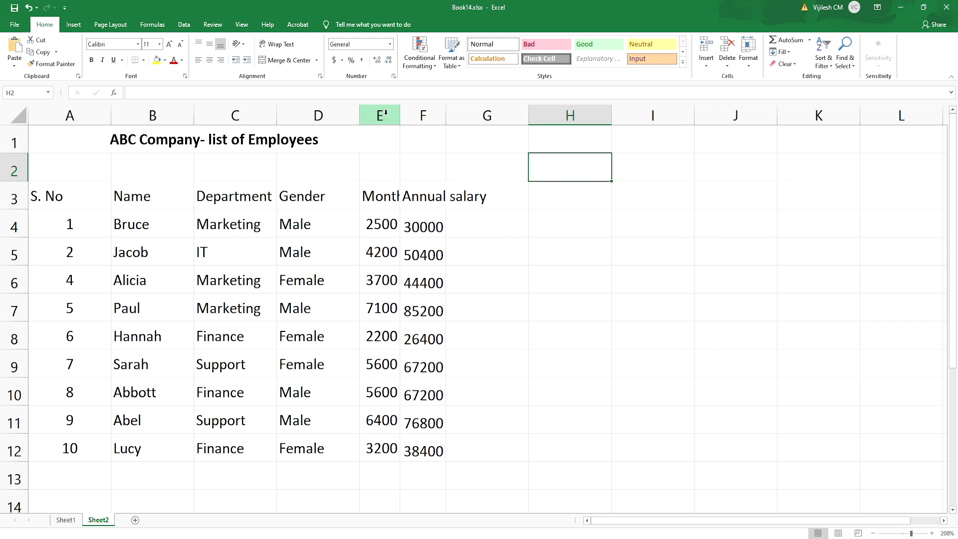
{"action": "left_click_drag", "start_coordinate": [401, 115], "coordinate": [413, 114]}
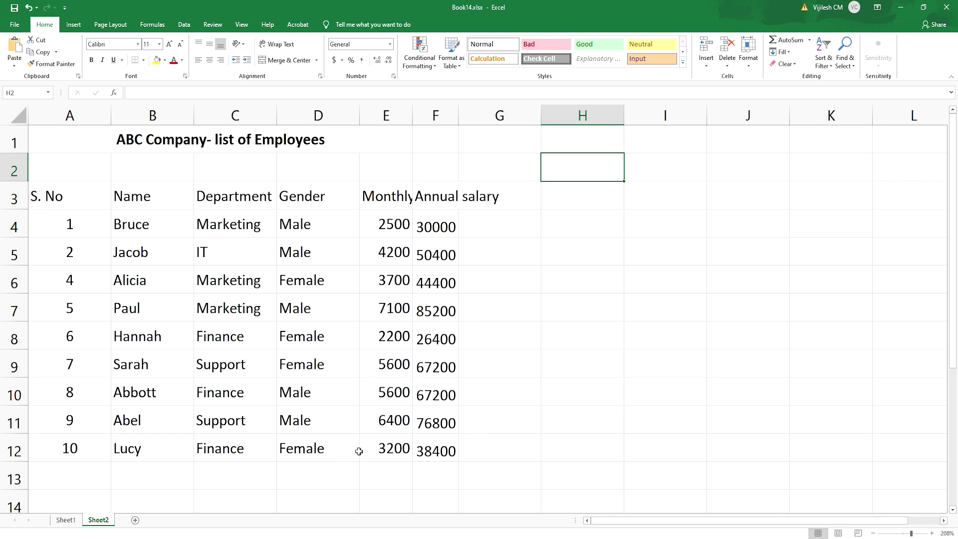
{"action": "left_click_drag", "start_coordinate": [459, 124], "coordinate": [474, 120]}
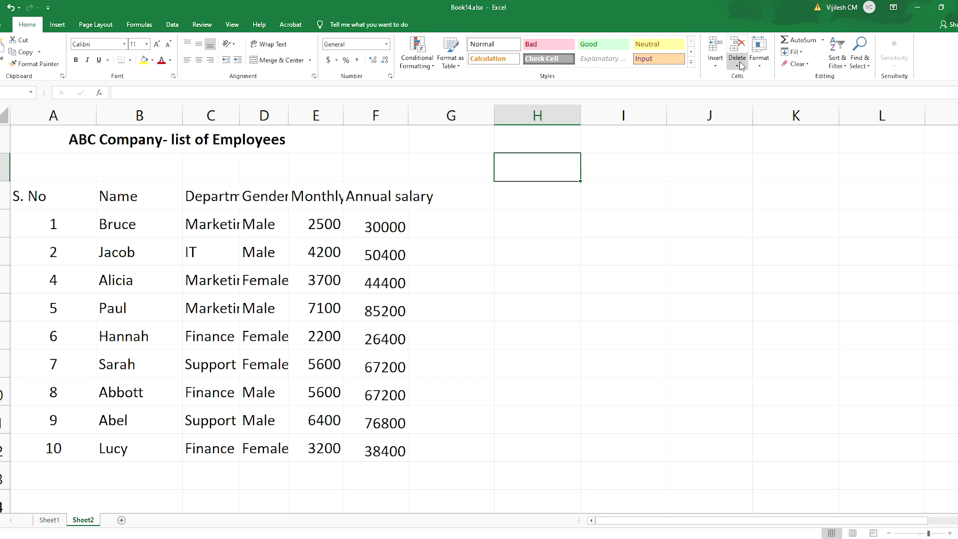
Step: Apply AutoFit Column Width to the employee table, using the range A3:G12
{"action": "left_click", "coordinate": [759, 58]}
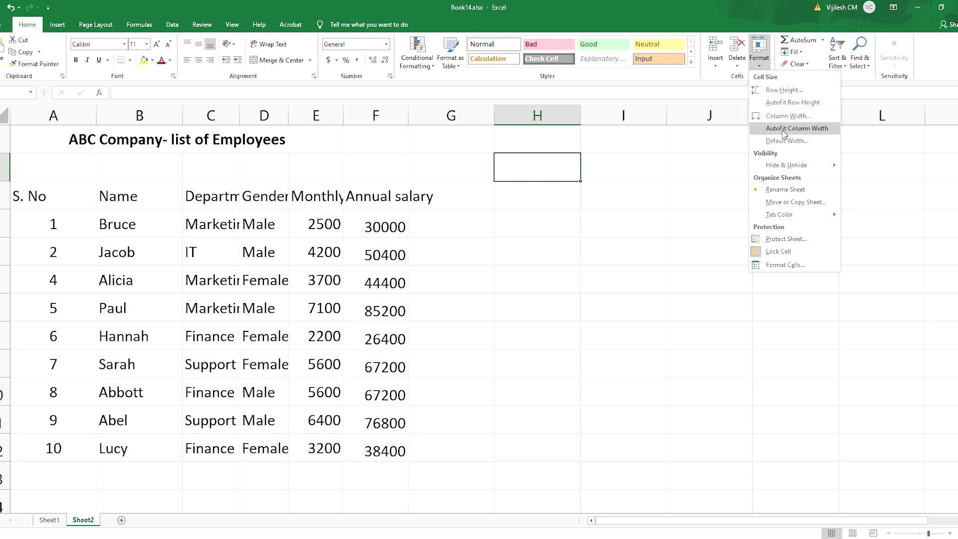
{"action": "left_click", "coordinate": [36, 184]}
{"action": "left_click", "coordinate": [36, 184]}
{"action": "left_click_drag", "start_coordinate": [36, 184], "coordinate": [437, 447]}
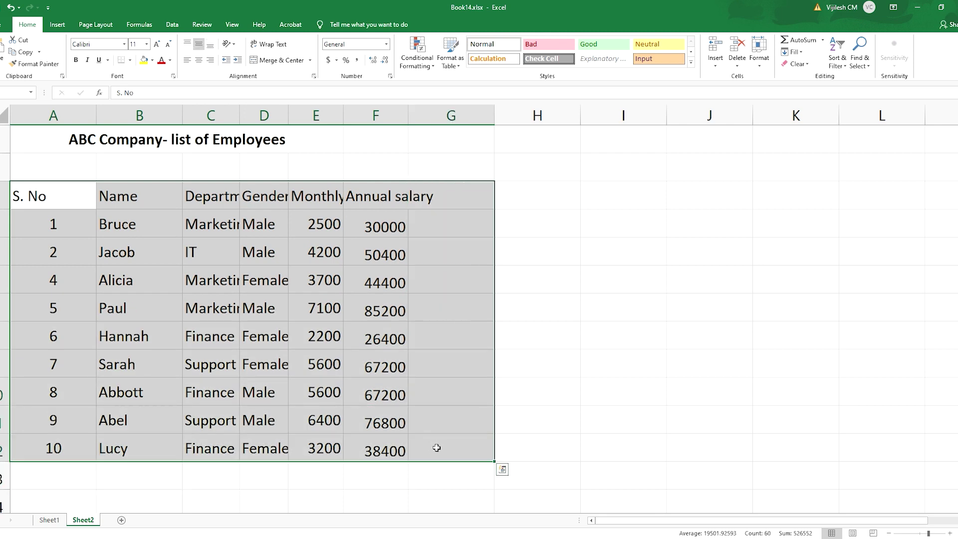
{"action": "left_click", "coordinate": [754, 59]}
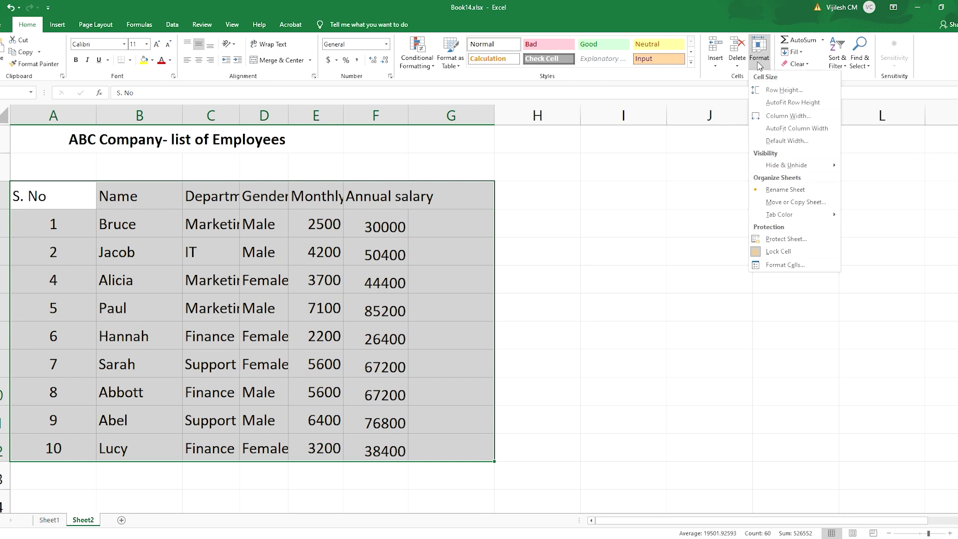
{"action": "left_click", "coordinate": [781, 129]}
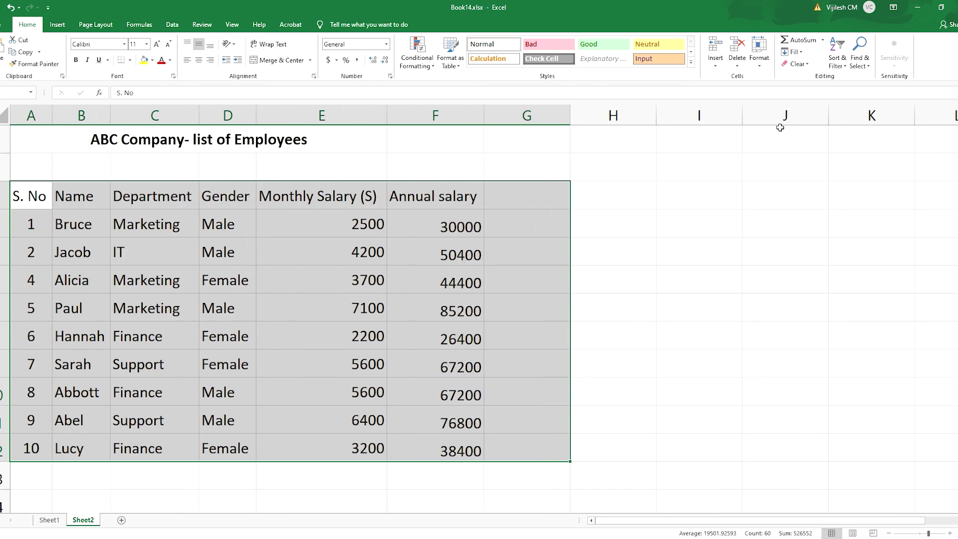
{"action": "left_click", "coordinate": [602, 228]}
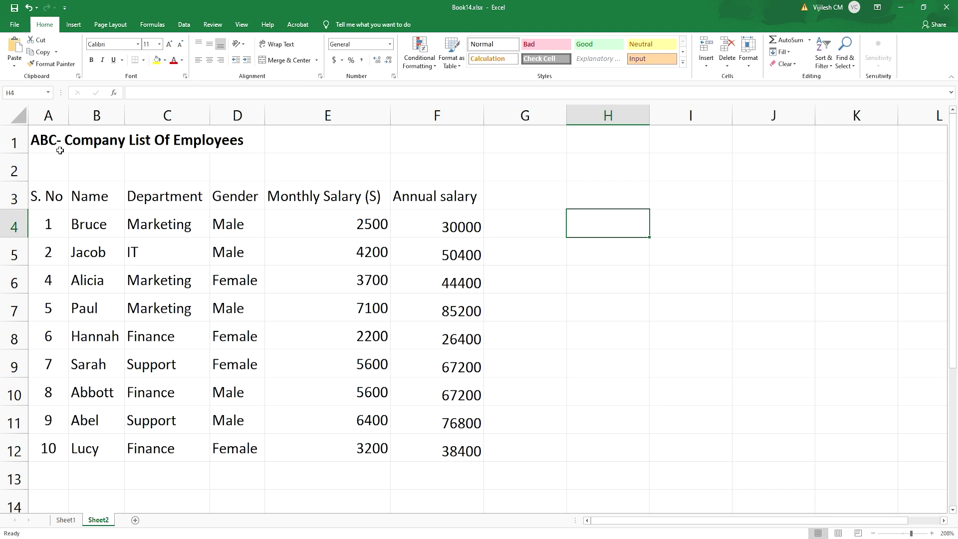
Step: Merge and center the title "ABC- Company List Of Employees" across A1:F1
{"action": "left_click_drag", "start_coordinate": [33, 129], "coordinate": [441, 147]}
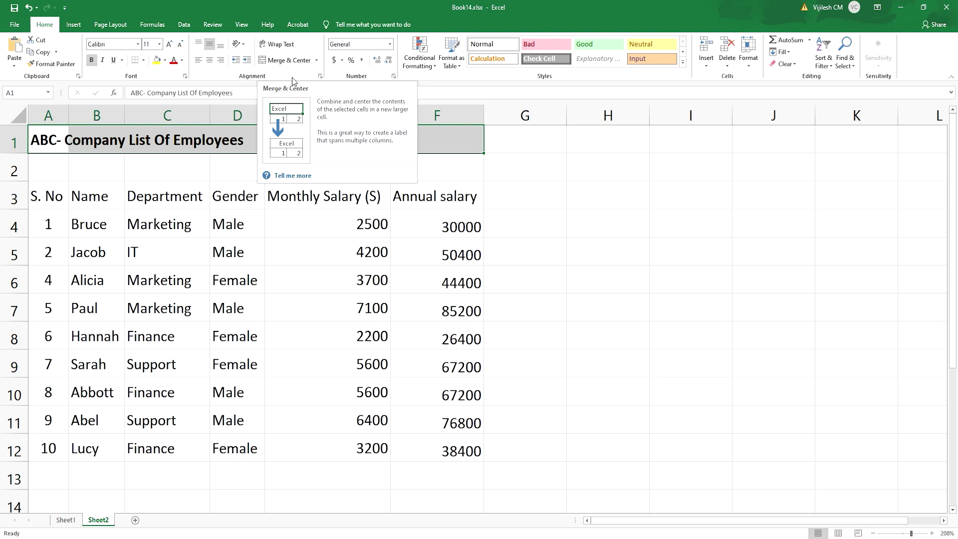
{"action": "left_click", "coordinate": [282, 61]}
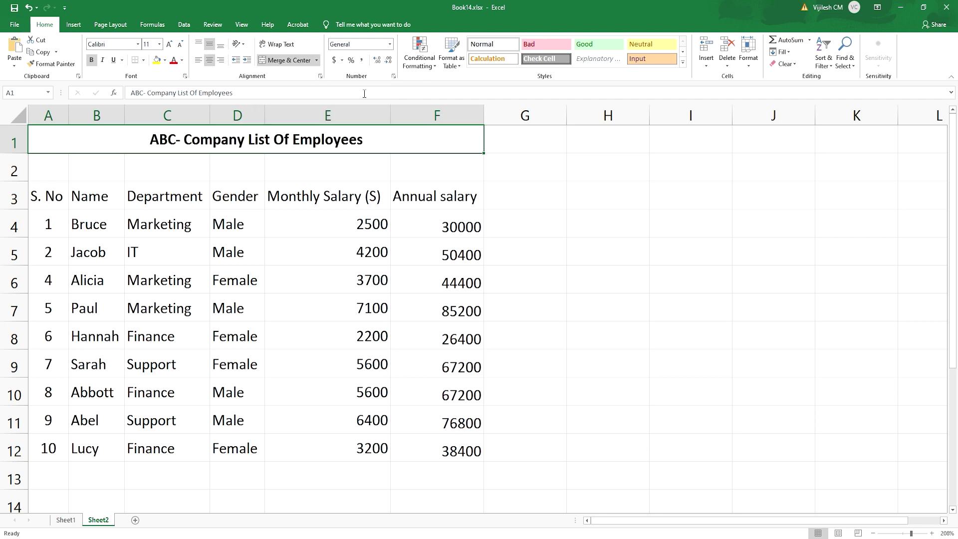
{"action": "left_click", "coordinate": [543, 179]}
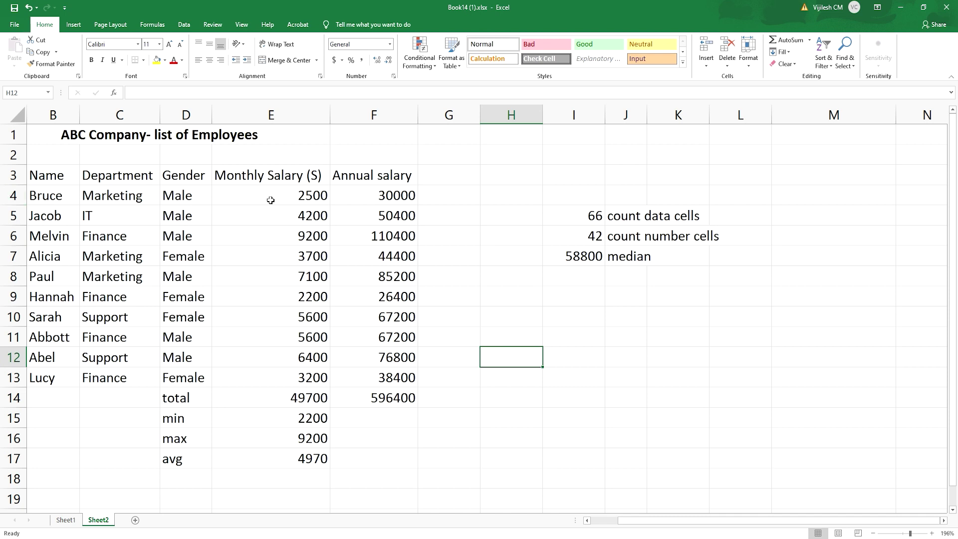
Step: Insert an entire blank column between the Name and Department columns
{"action": "left_click", "coordinate": [108, 178]}
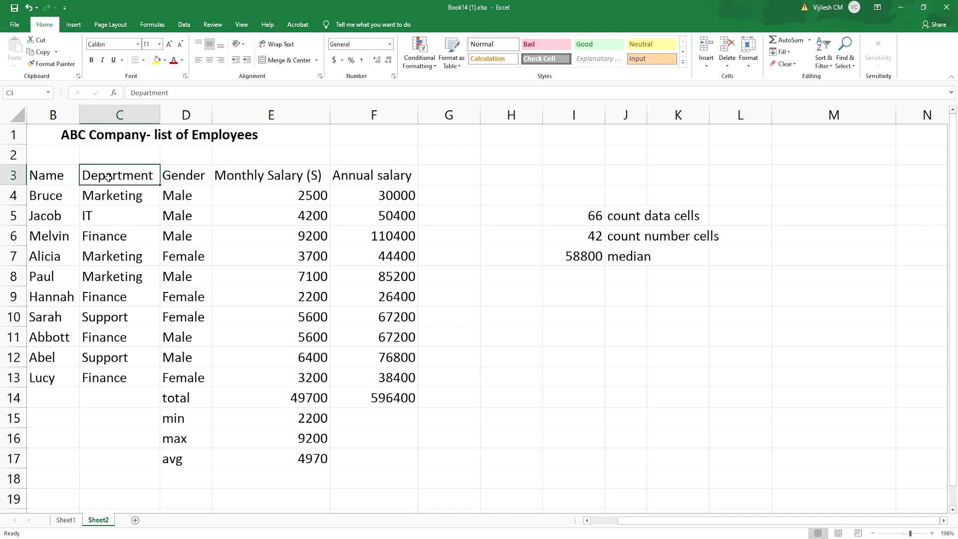
{"action": "right_click", "coordinate": [108, 178]}
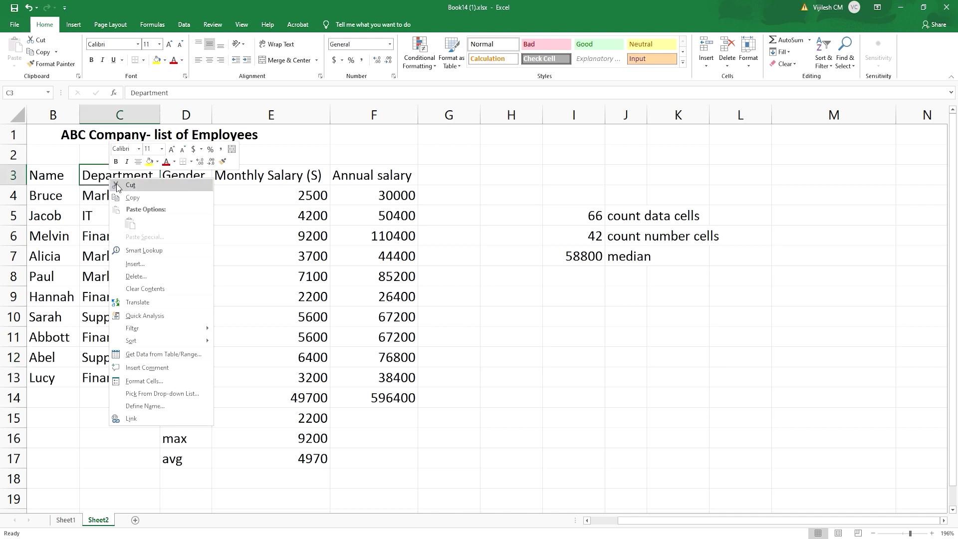
{"action": "left_click", "coordinate": [135, 265]}
{"action": "left_click", "coordinate": [103, 278]}
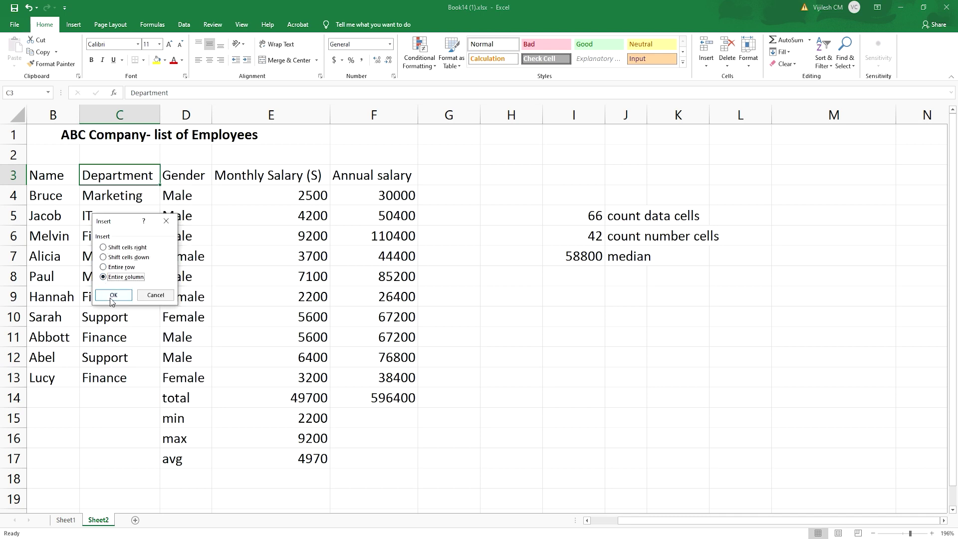
{"action": "left_click", "coordinate": [113, 295]}
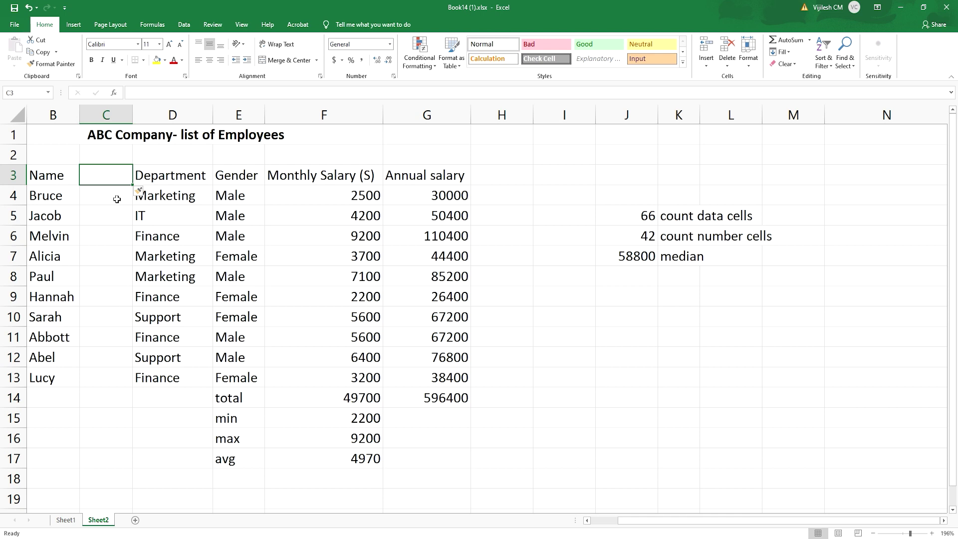
Step: Delete the entire blank column C between Name and Department
{"action": "left_click", "coordinate": [106, 215]}
{"action": "right_click", "coordinate": [106, 215]}
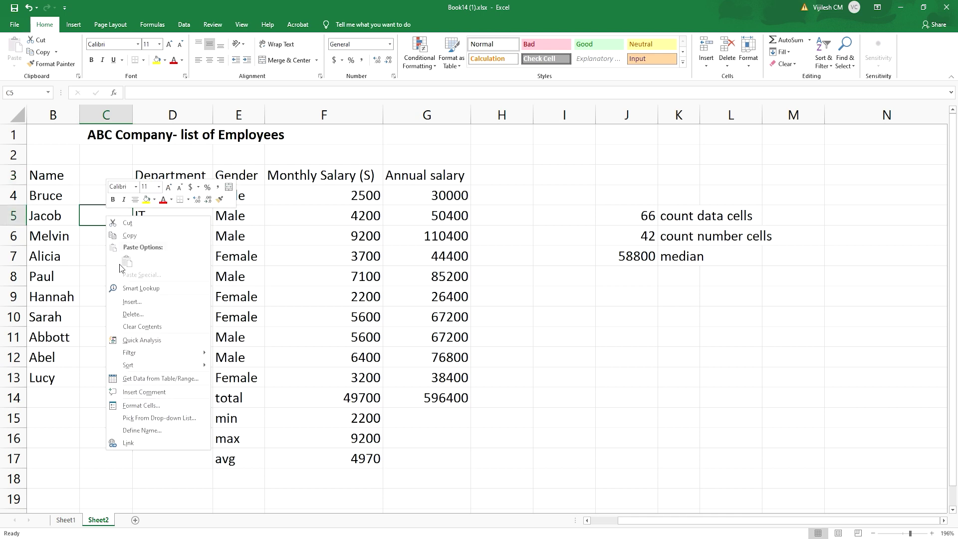
{"action": "left_click", "coordinate": [160, 316]}
{"action": "left_click", "coordinate": [128, 326]}
{"action": "left_click", "coordinate": [133, 344]}
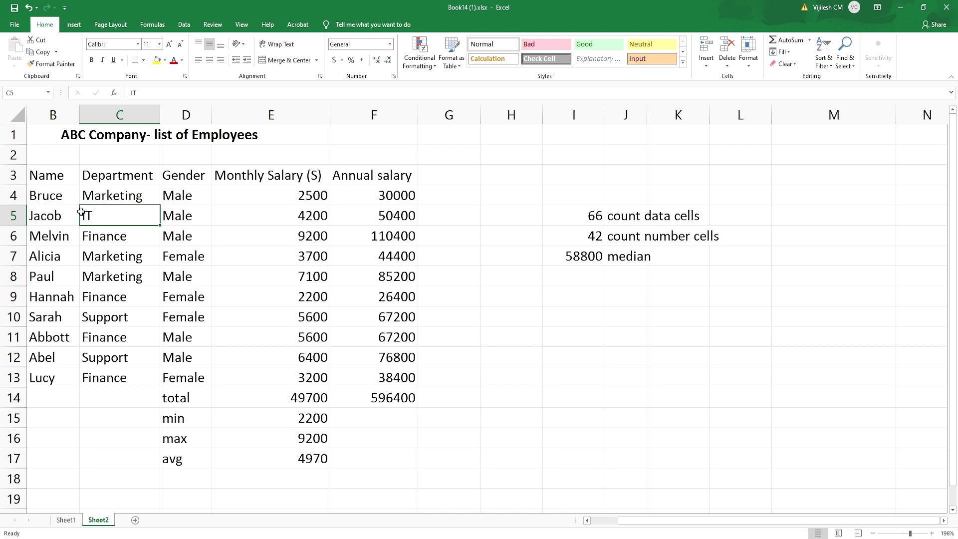
Step: Insert an entire blank row at row 5, directly below the first employee record
{"action": "left_click", "coordinate": [39, 215]}
{"action": "right_click", "coordinate": [41, 216]}
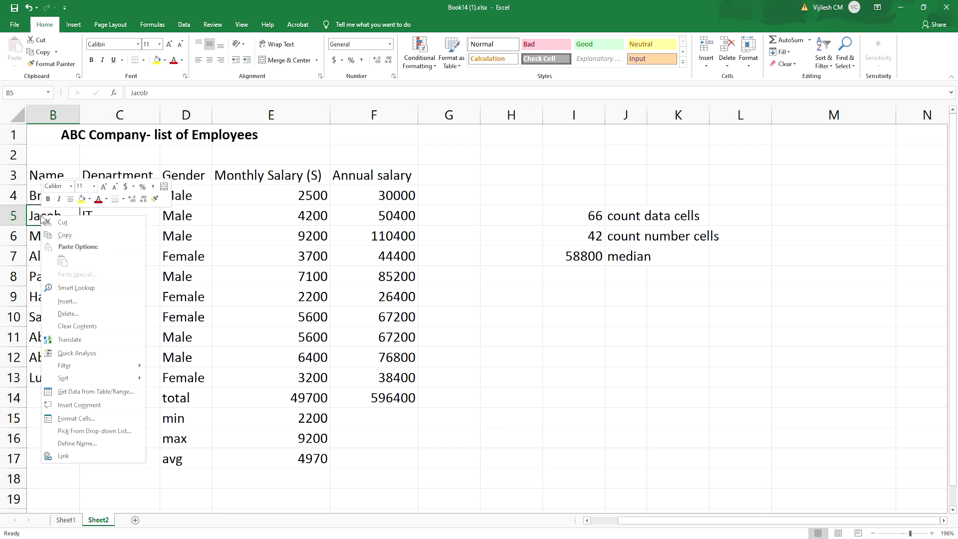
{"action": "left_click", "coordinate": [64, 302]}
{"action": "left_click", "coordinate": [36, 302]}
{"action": "left_click", "coordinate": [42, 328]}
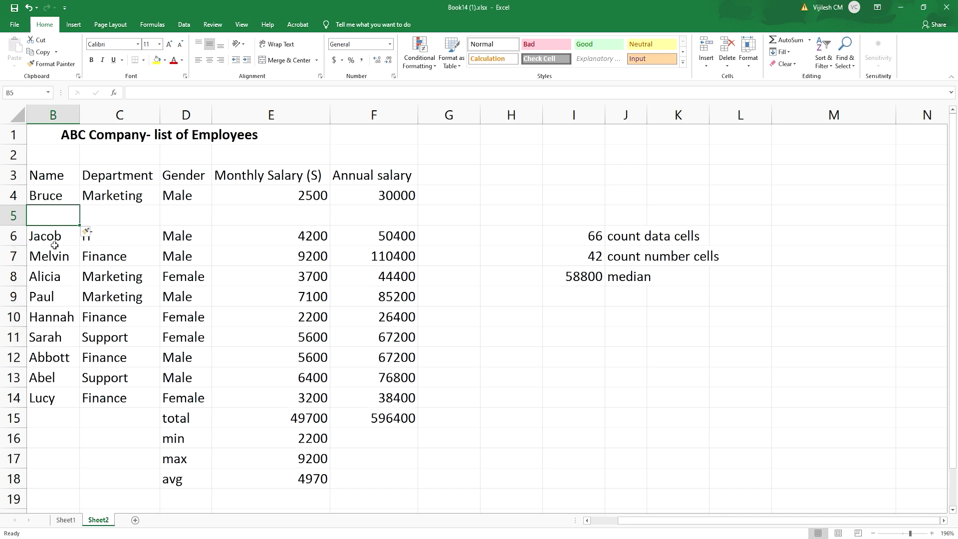
Step: Undo the insertion of the blank row at row 5
{"action": "key", "text": "ctrl+z"}
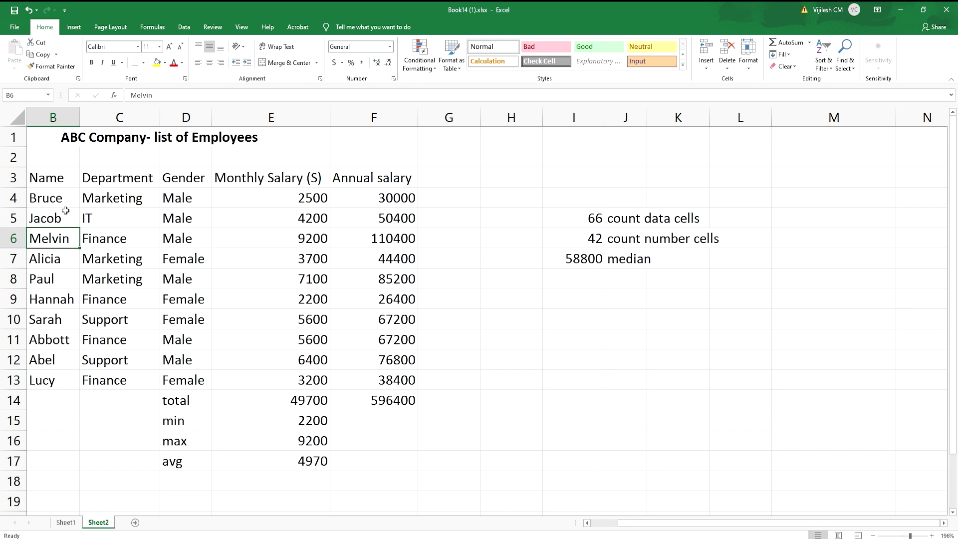
Step: Insert an entire blank row at row 6, below the second employee record, and undo the insertion
{"action": "right_click", "coordinate": [72, 239]}
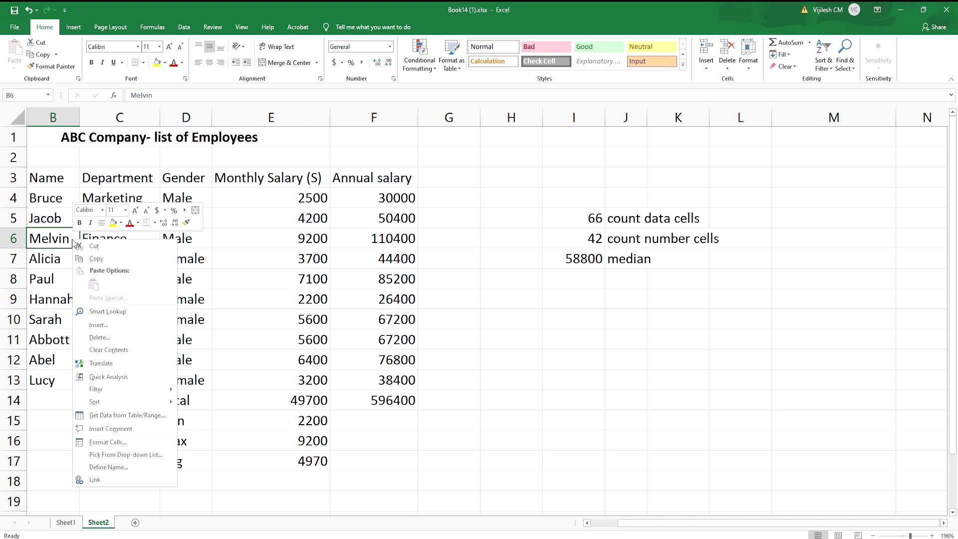
{"action": "left_click", "coordinate": [103, 325]}
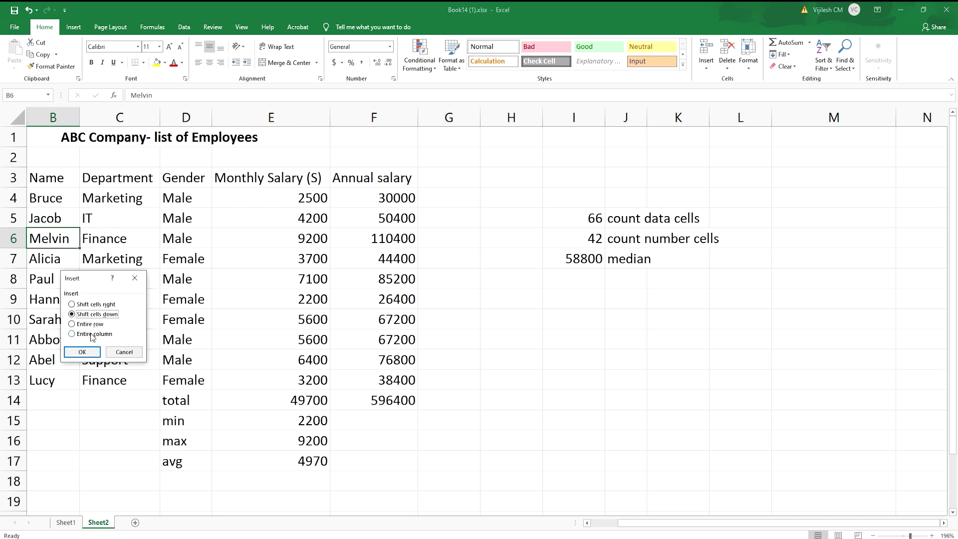
{"action": "left_click", "coordinate": [86, 324]}
{"action": "left_click", "coordinate": [83, 352]}
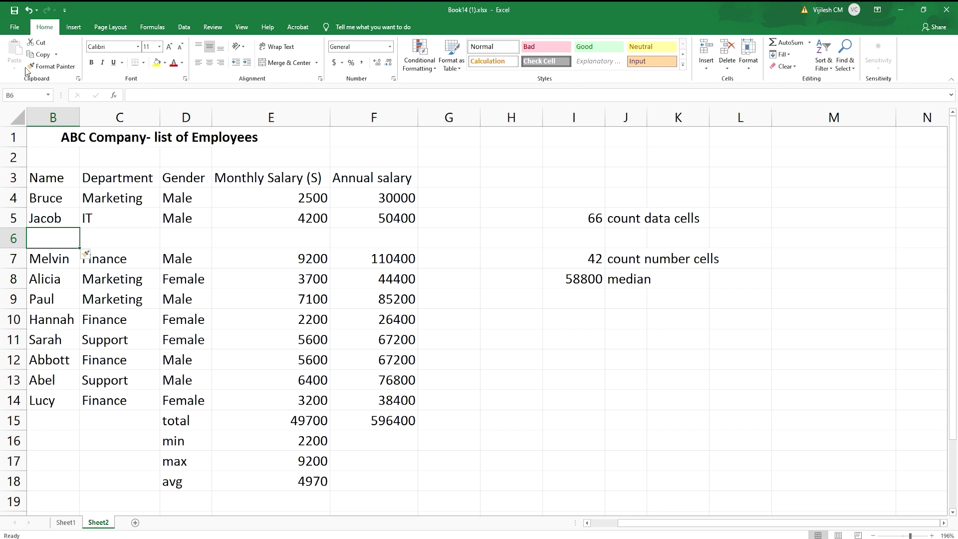
{"action": "left_click", "coordinate": [28, 14]}
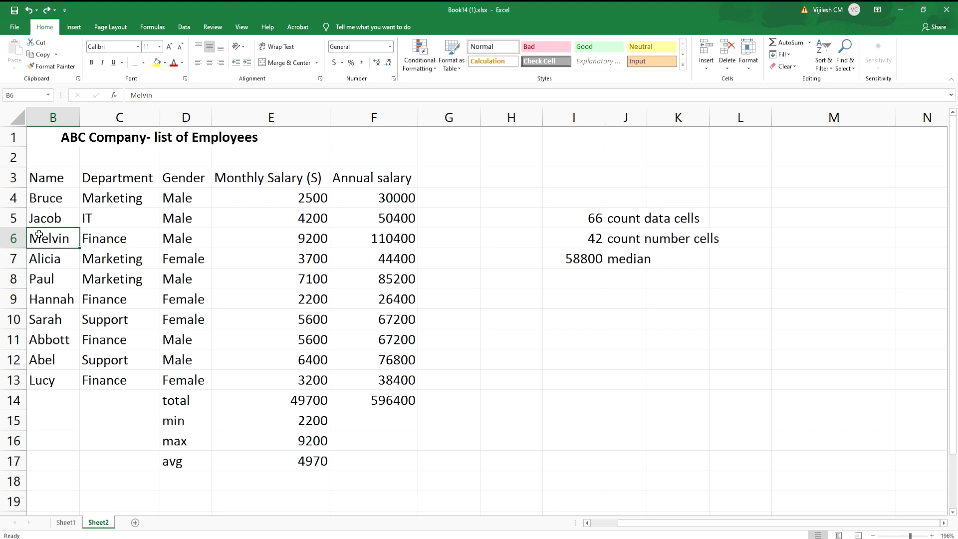
Step: Insert blank cells across B6:F6 only, shifting the existing employee records down
{"action": "left_click_drag", "start_coordinate": [42, 236], "coordinate": [414, 245]}
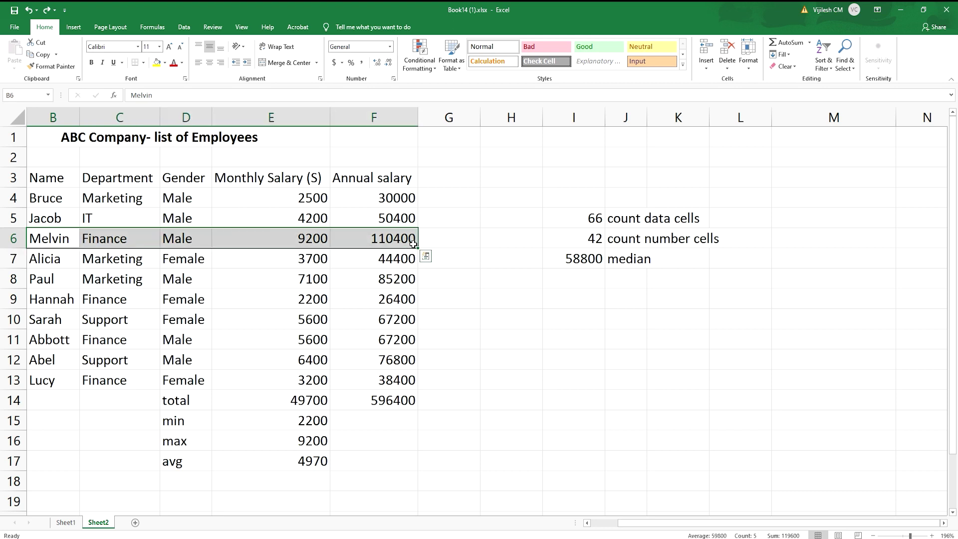
{"action": "right_click", "coordinate": [177, 238]}
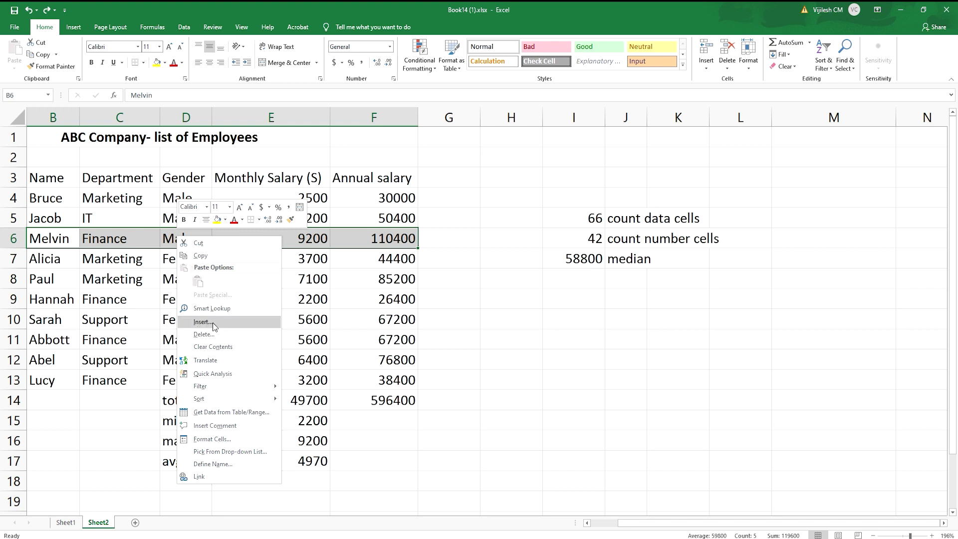
{"action": "left_click", "coordinate": [202, 322]}
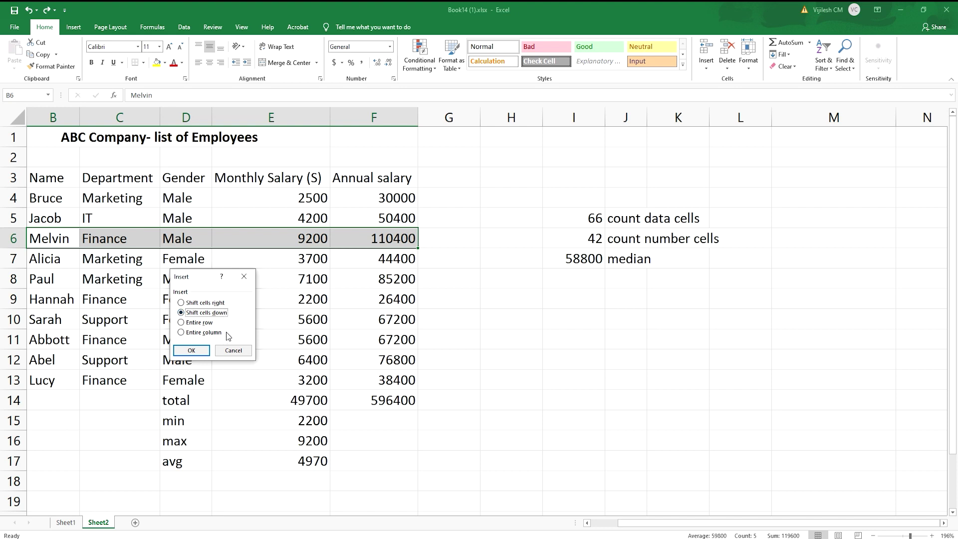
{"action": "left_click", "coordinate": [192, 350]}
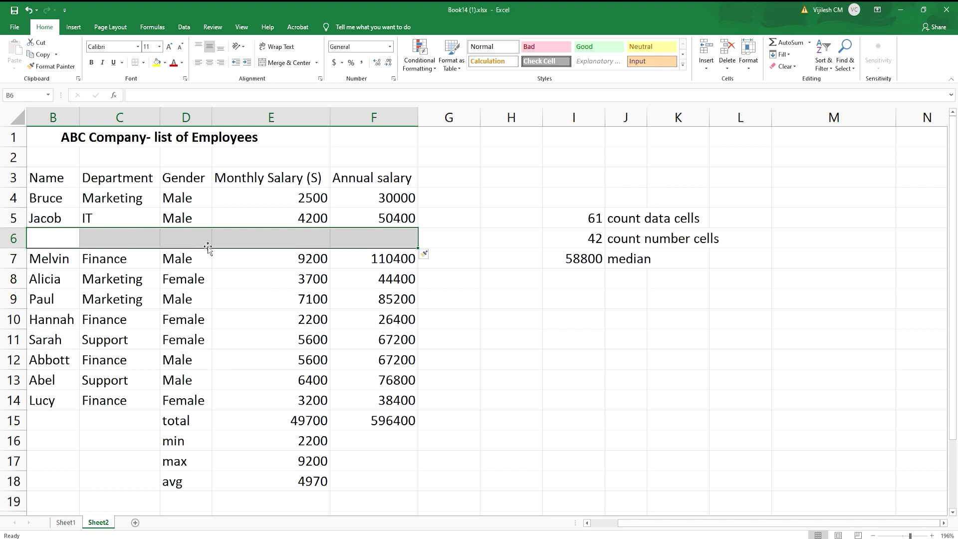
{"action": "left_click", "coordinate": [455, 245]}
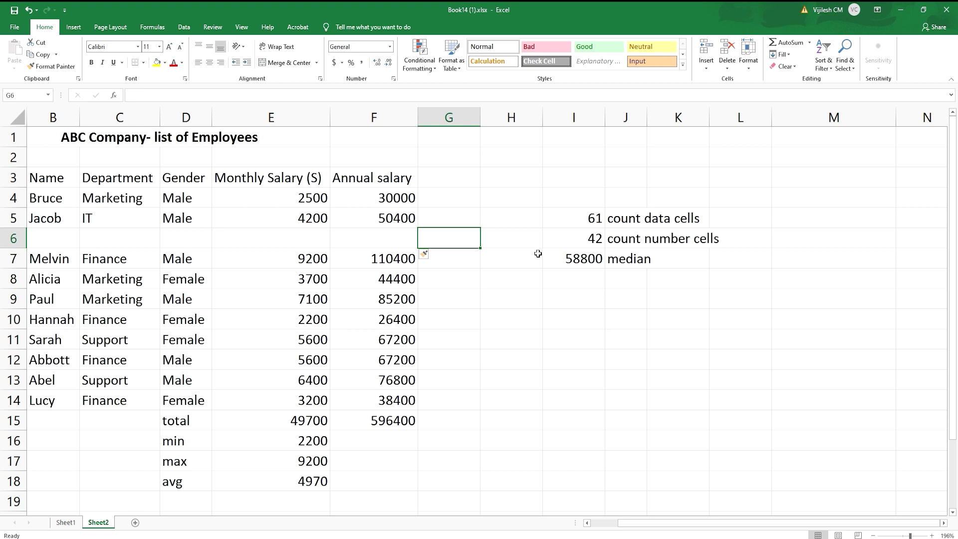
{"action": "left_click", "coordinate": [534, 294]}
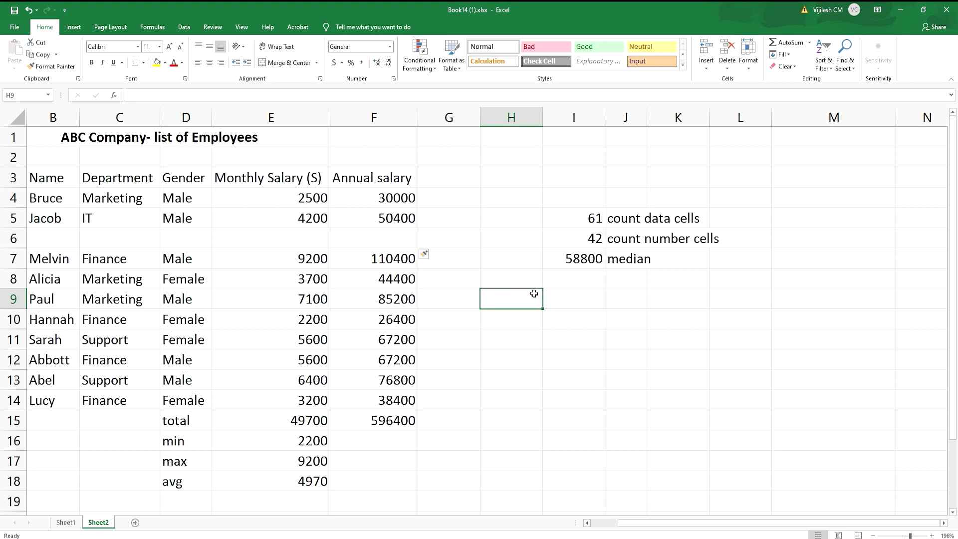
Step: Delete the blank cells B6:F6, shifting the employee records below them up
{"action": "left_click_drag", "start_coordinate": [64, 233], "coordinate": [409, 241]}
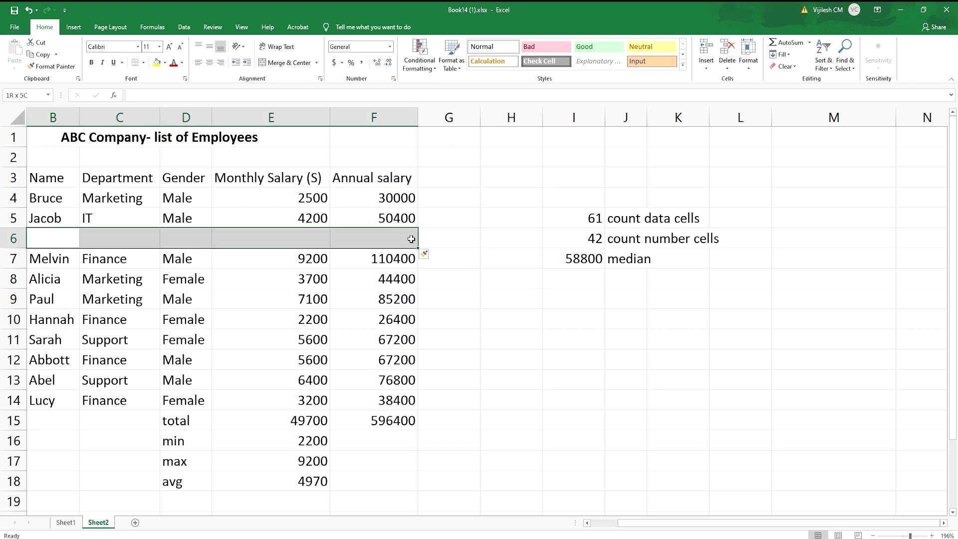
{"action": "right_click", "coordinate": [305, 238]}
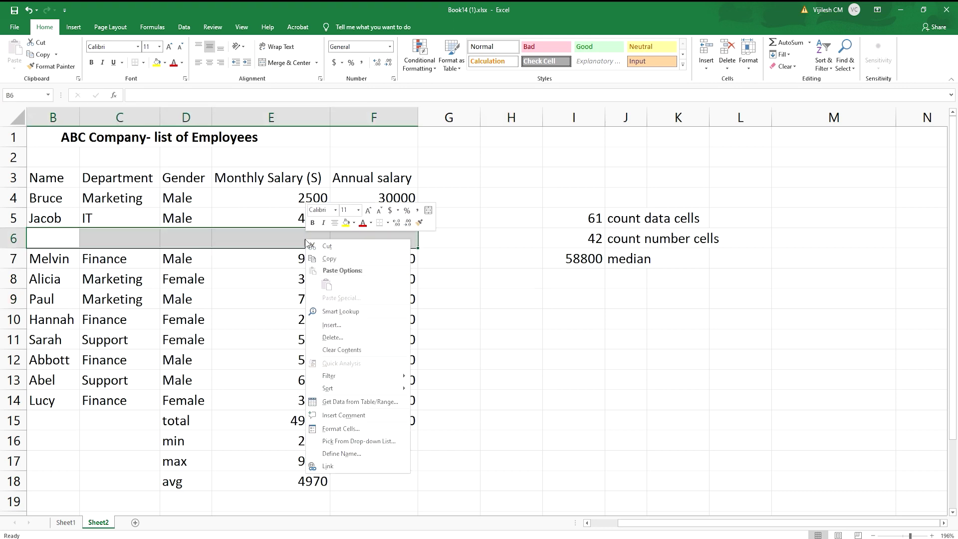
{"action": "left_click", "coordinate": [333, 338]}
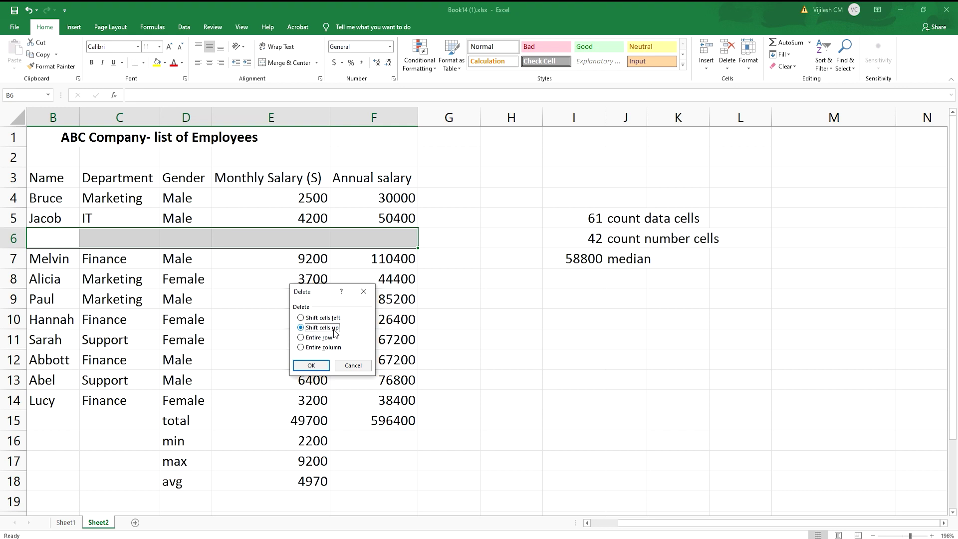
{"action": "left_click", "coordinate": [311, 365]}
{"action": "left_click", "coordinate": [455, 323]}
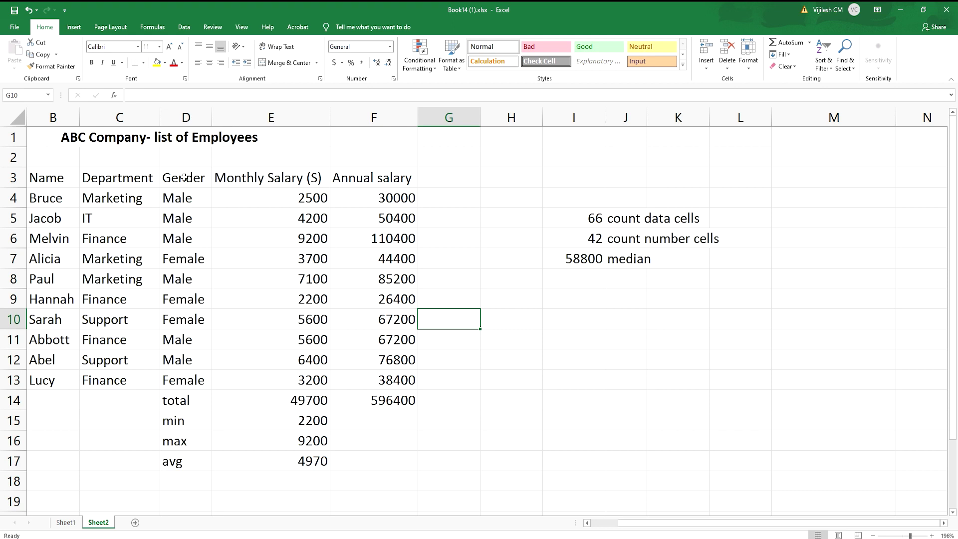
{"action": "left_click", "coordinate": [174, 118]}
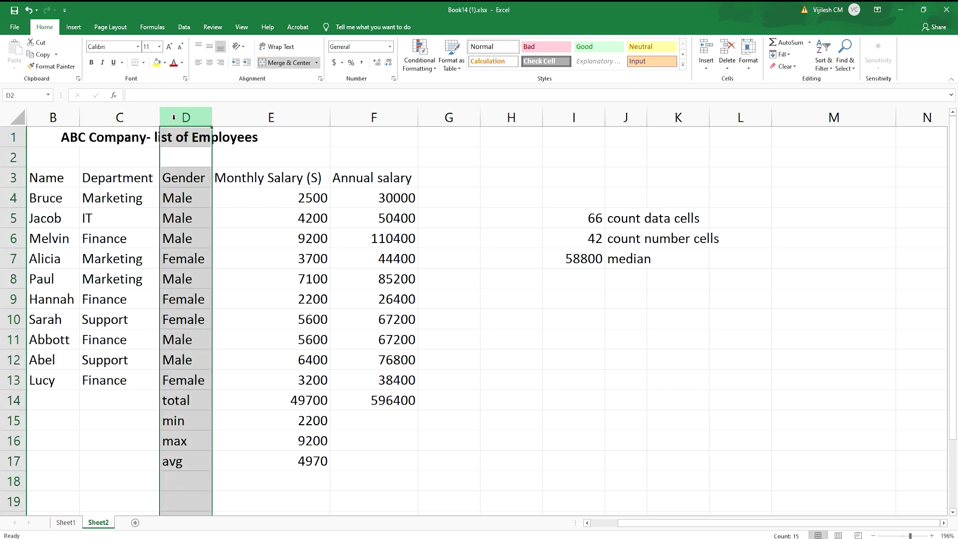
{"action": "left_click", "coordinate": [184, 191]}
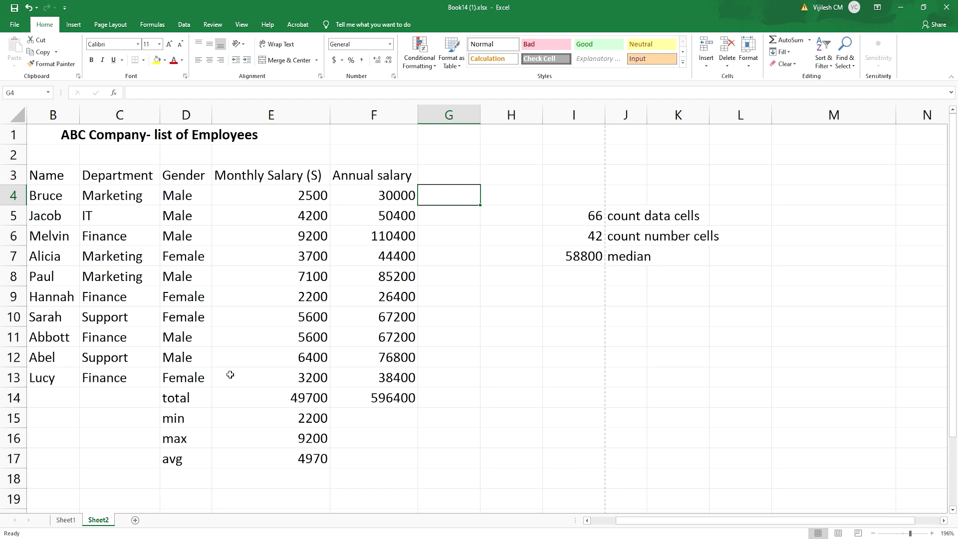
{"action": "left_click", "coordinate": [502, 357]}
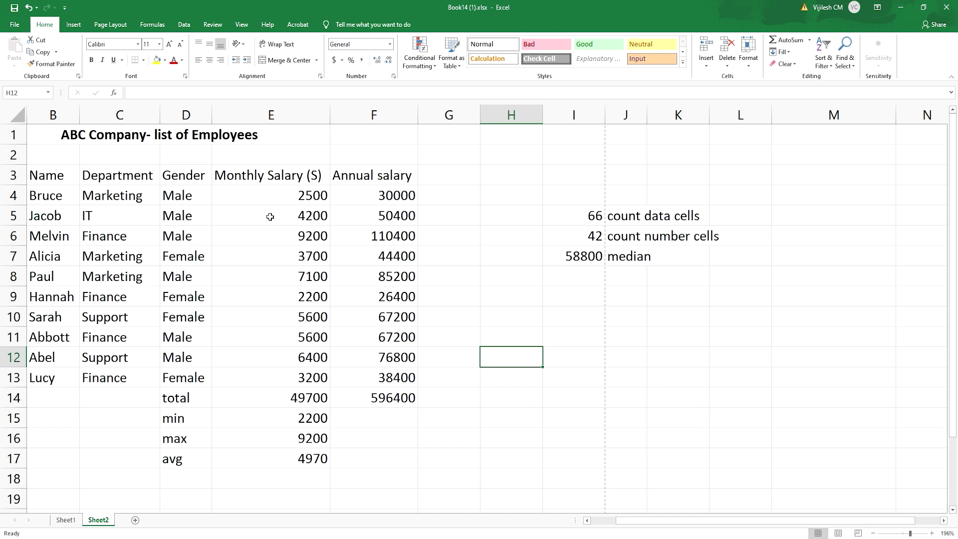
Step: Hide the entire Monthly Salary column E
{"action": "left_click", "coordinate": [275, 115]}
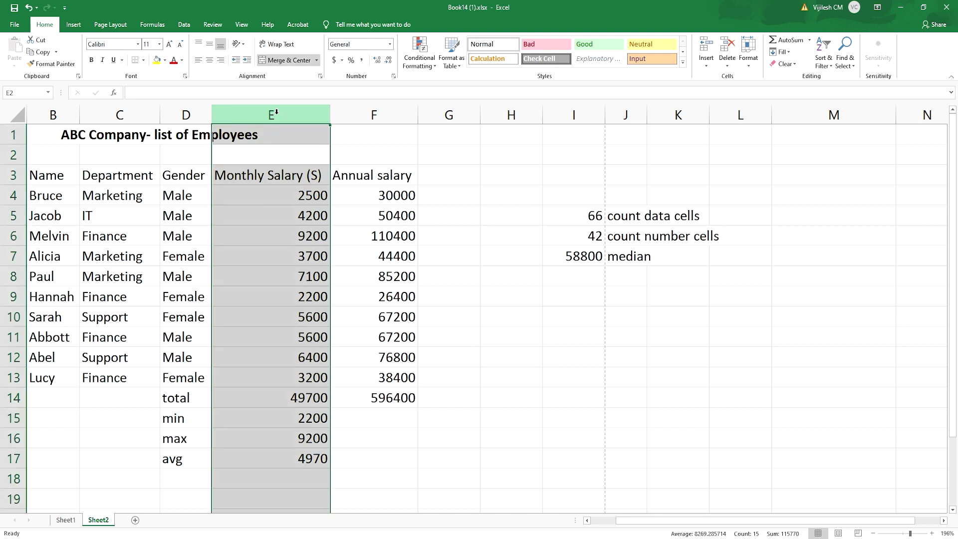
{"action": "right_click", "coordinate": [276, 113]}
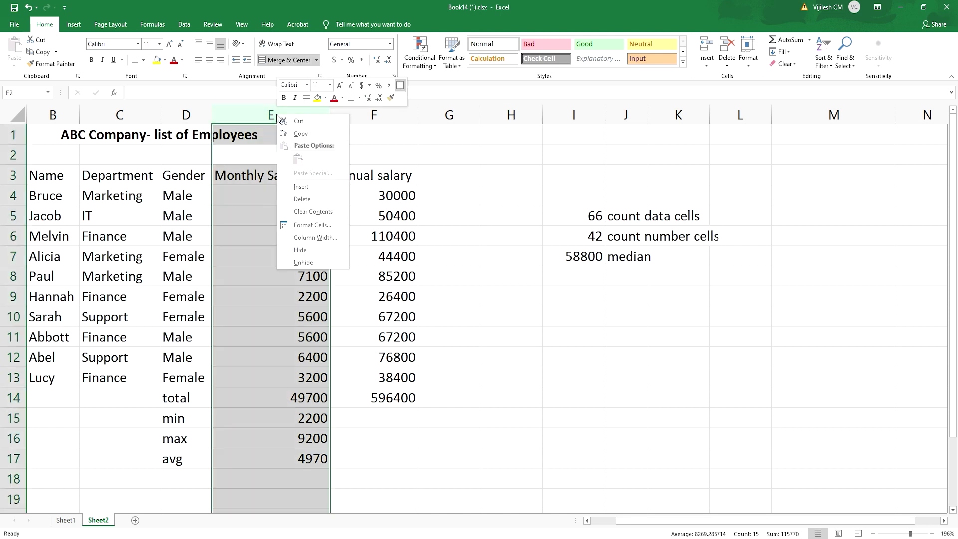
{"action": "left_click", "coordinate": [300, 250]}
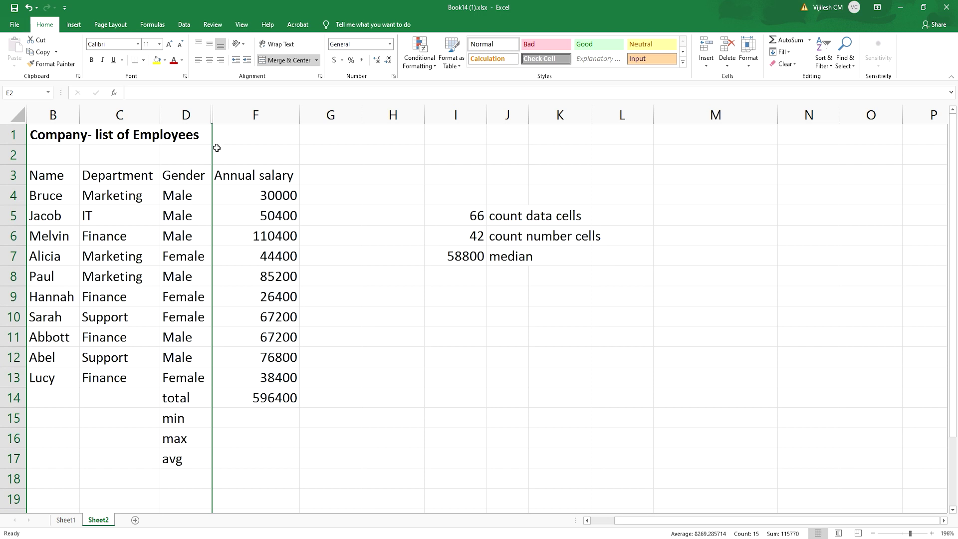
{"action": "left_click", "coordinate": [325, 201]}
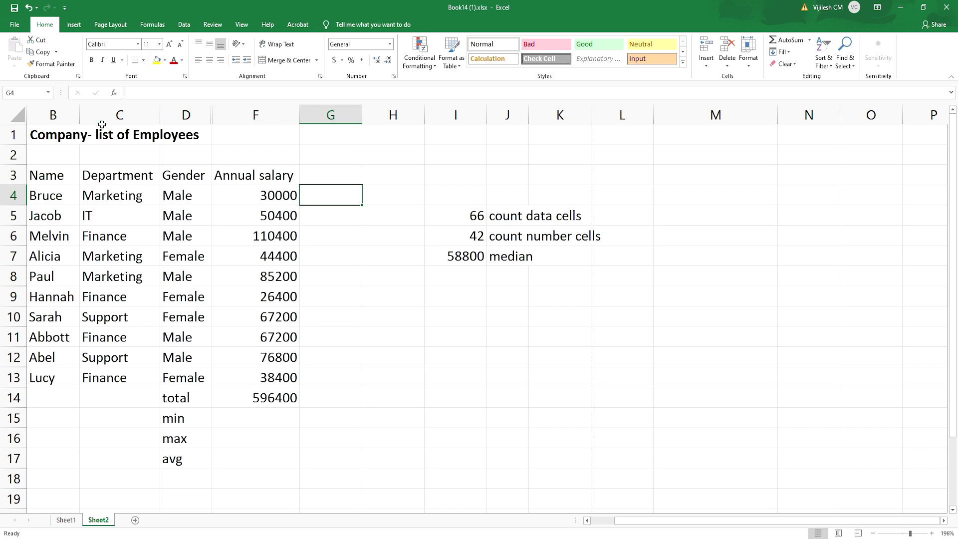
Step: Check how the sheet looks in the print preview with the Monthly Salary column hidden, and return to the worksheet
{"action": "left_click", "coordinate": [14, 25]}
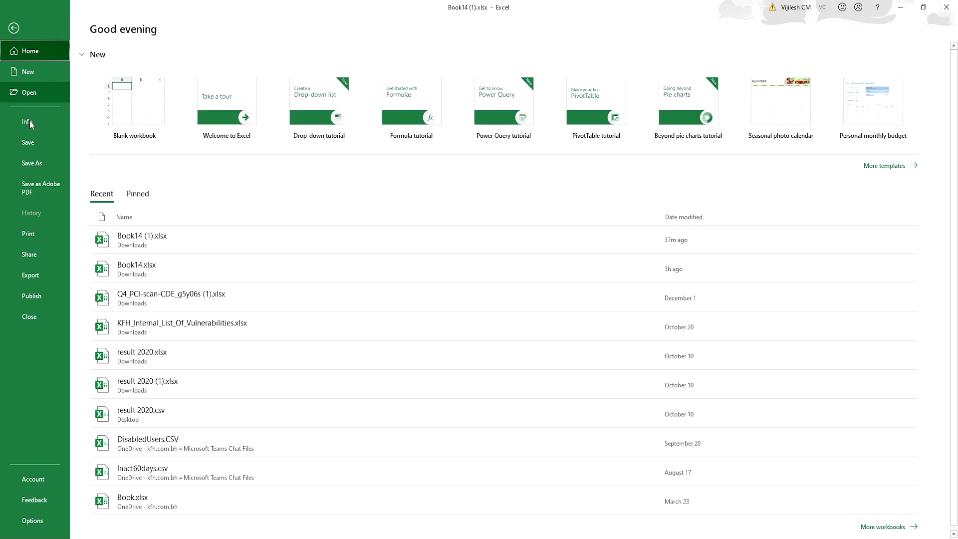
{"action": "left_click", "coordinate": [27, 233]}
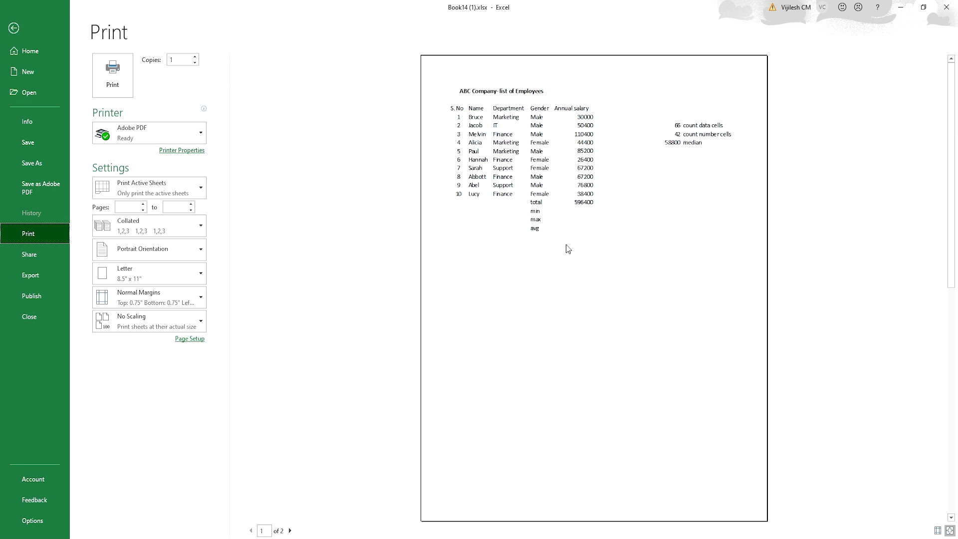
{"action": "key", "text": "Escape"}
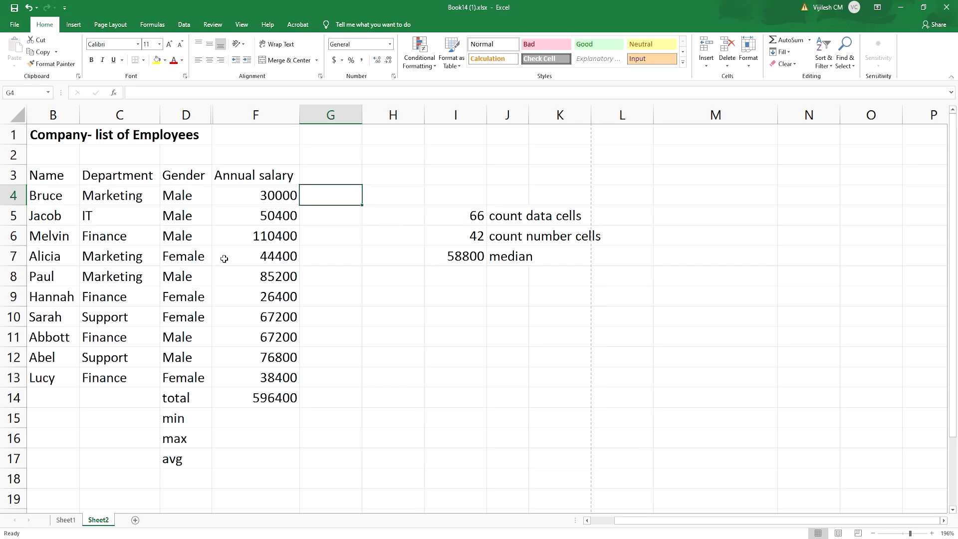
Step: Unhide the Monthly Salary column between Gender and Annual salary
{"action": "double_click", "coordinate": [214, 114]}
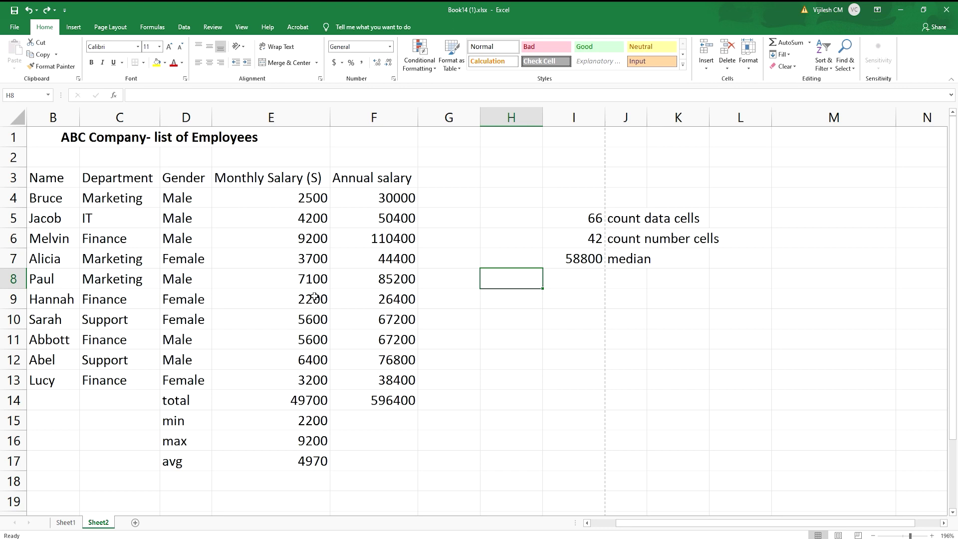
Step: Hide the Monthly Salary and Annual salary columns, E and F, together
{"action": "left_click", "coordinate": [270, 114]}
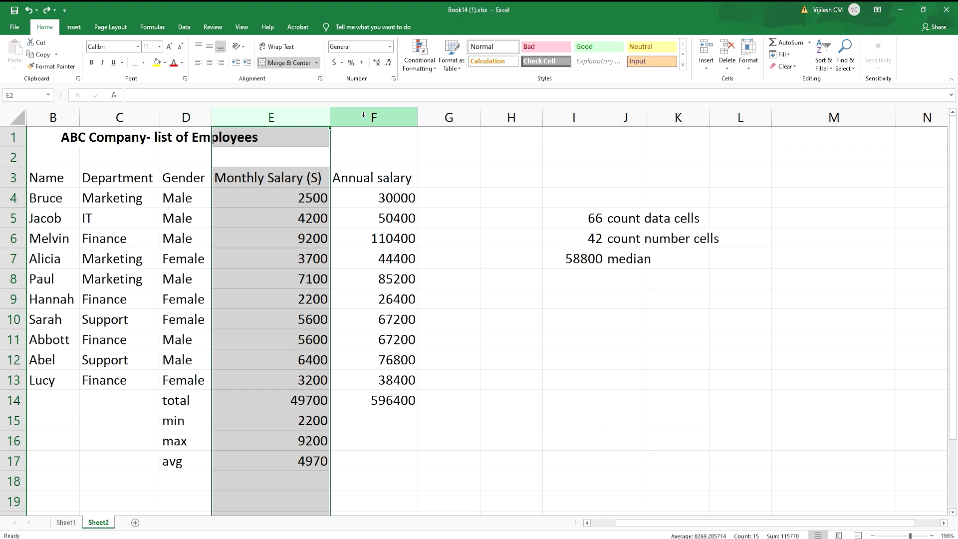
{"action": "left_click", "coordinate": [363, 115], "text": "ctrl"}
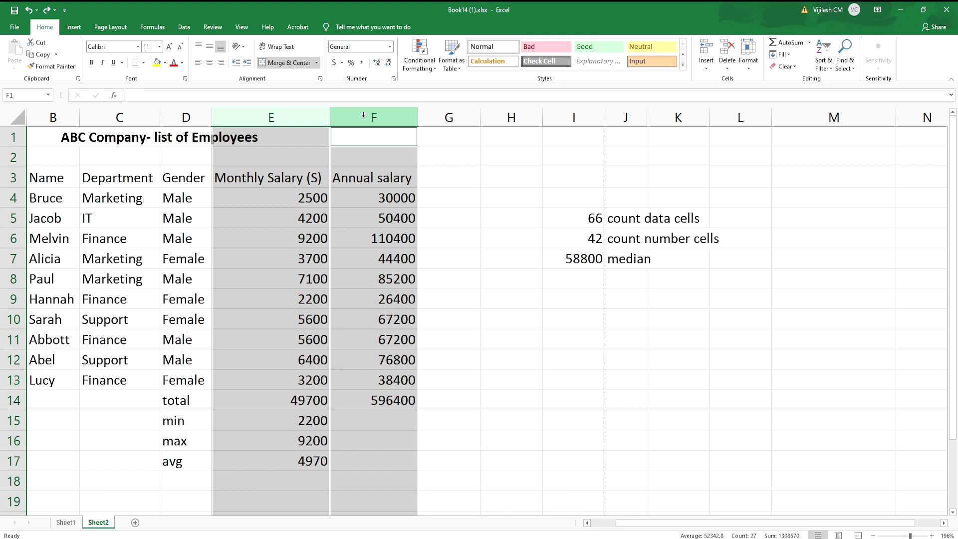
{"action": "right_click", "coordinate": [342, 114]}
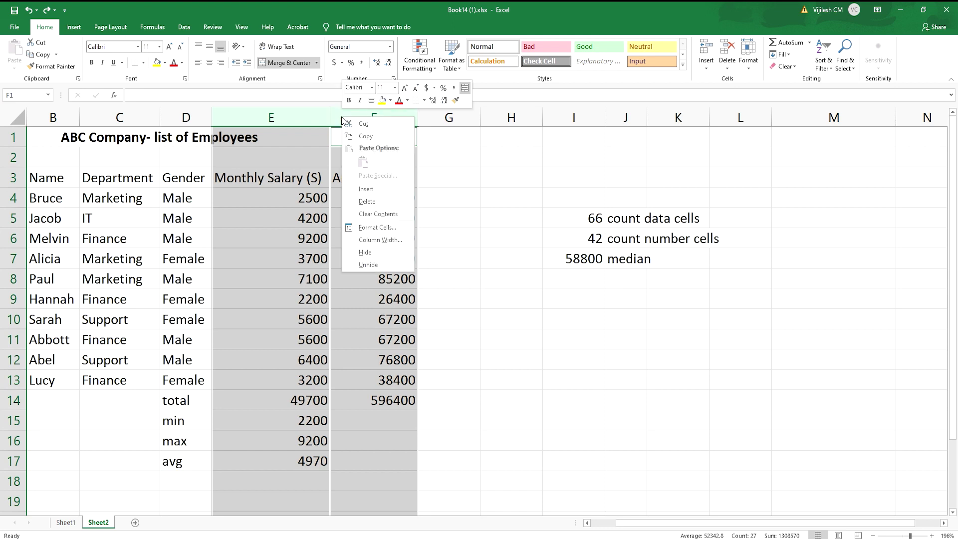
{"action": "left_click", "coordinate": [368, 251]}
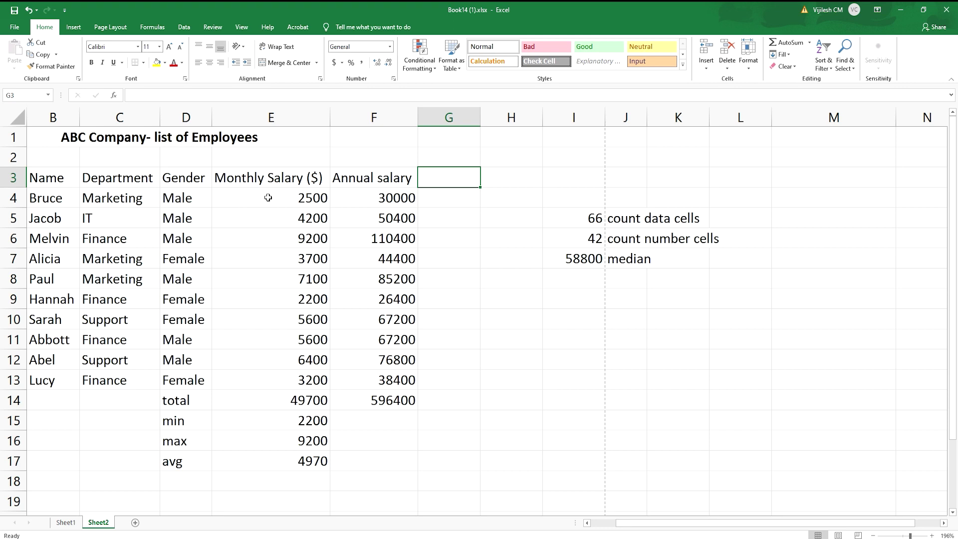
Step: Apply the Accounting number format with the $ symbol to the monthly salary values in E4:E17
{"action": "left_click_drag", "start_coordinate": [268, 198], "coordinate": [283, 459]}
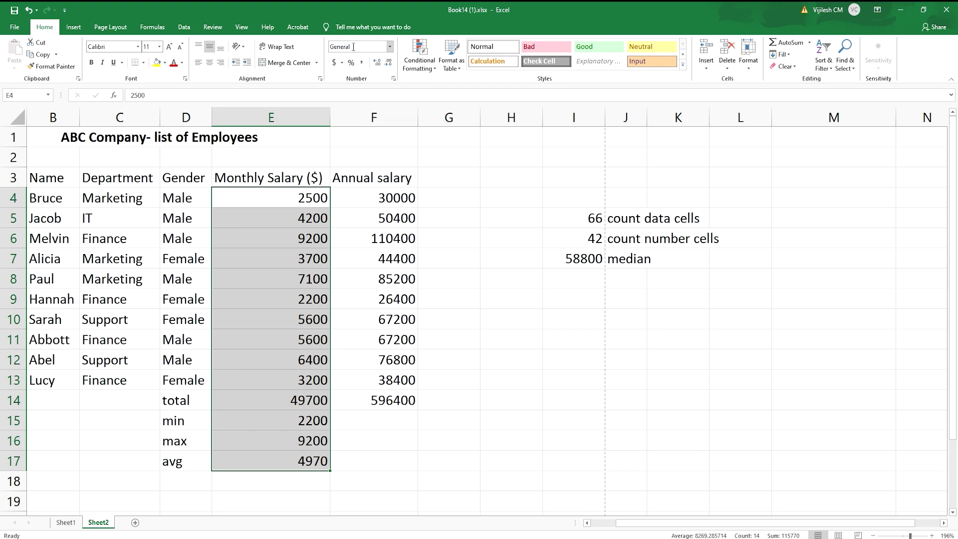
{"action": "left_click", "coordinate": [333, 62]}
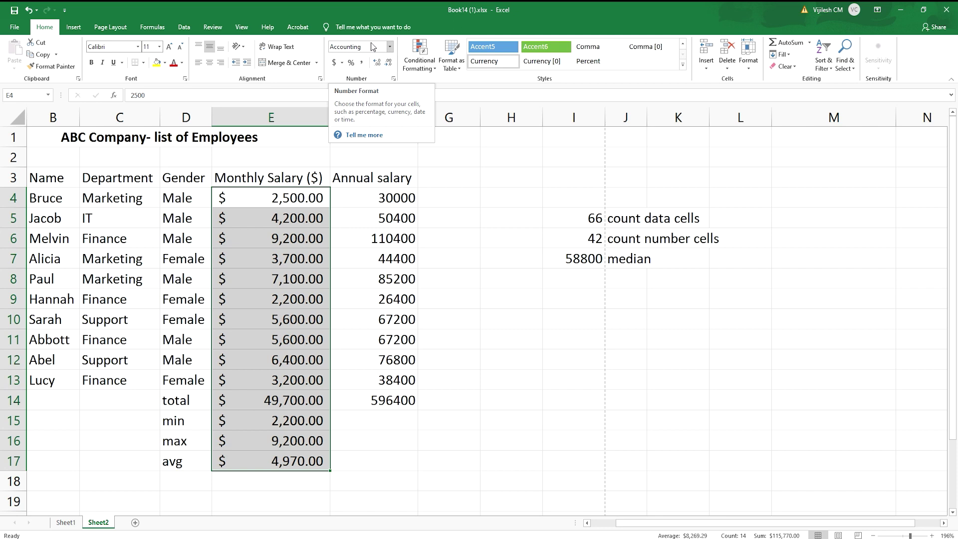
Step: Review the currency symbols offered for the Accounting format of E4:E17 in Format Cells, and close the dialog without changes
{"action": "left_click", "coordinate": [394, 78]}
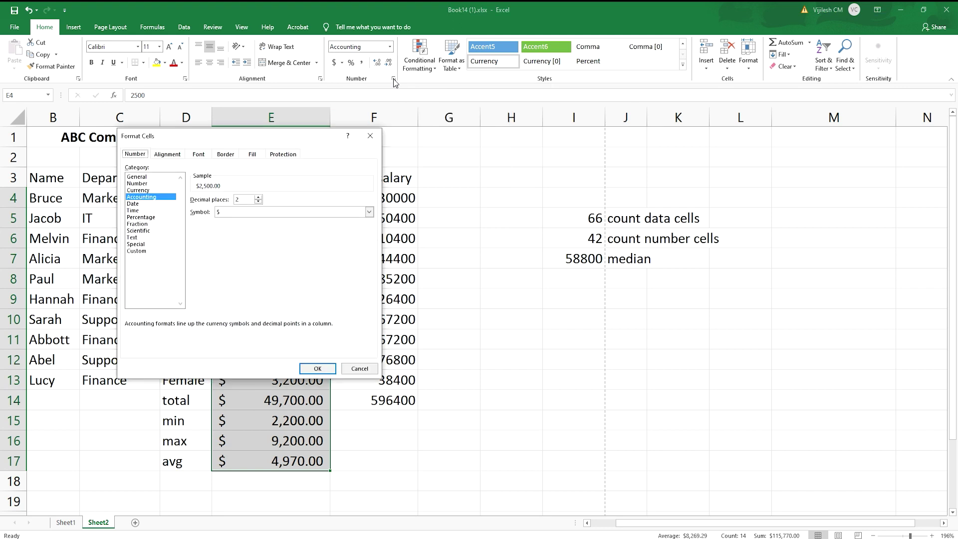
{"action": "left_click", "coordinate": [370, 215]}
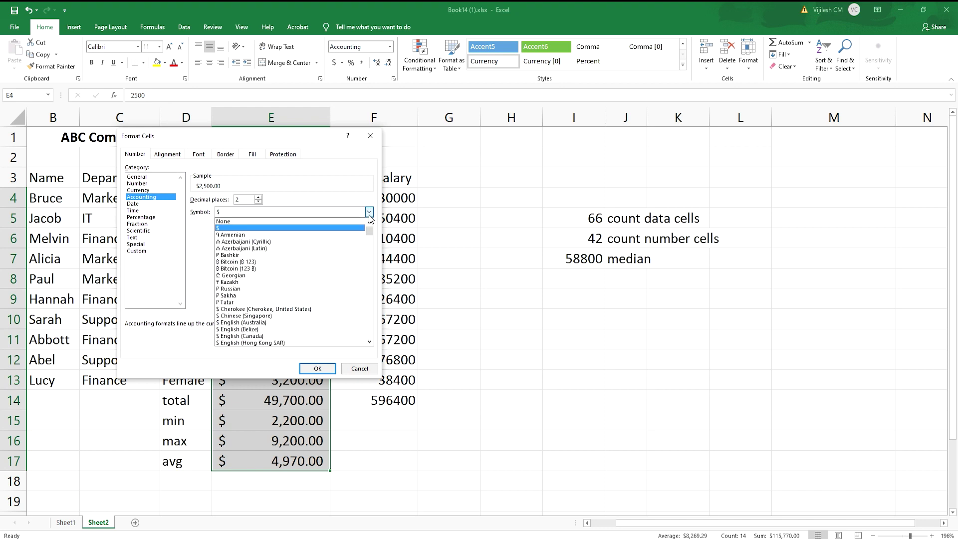
{"action": "scroll", "coordinate": [301, 258], "scroll_direction": "down", "scroll_amount": 2}
{"action": "scroll", "coordinate": [300, 262], "scroll_direction": "down", "scroll_amount": 1}
{"action": "scroll", "coordinate": [301, 261], "scroll_direction": "up", "scroll_amount": 3}
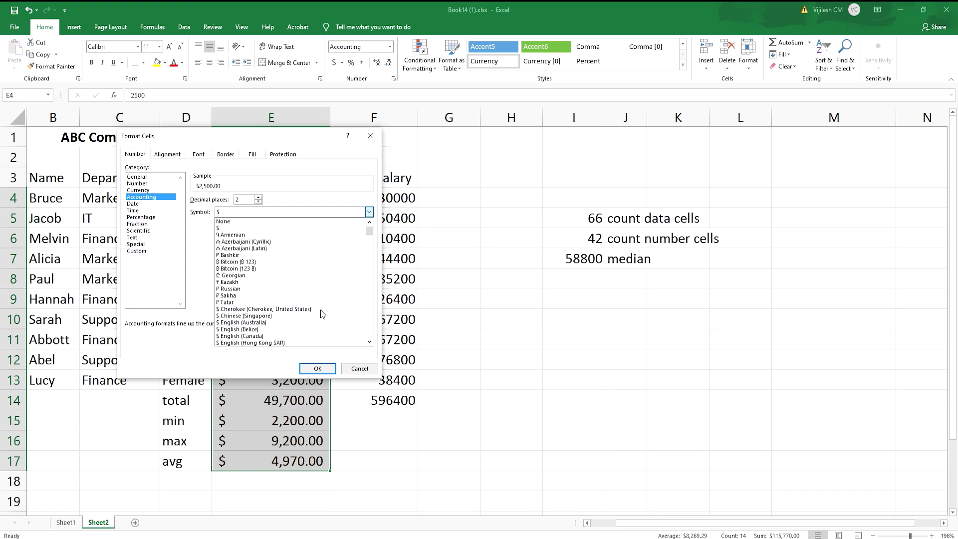
{"action": "left_click", "coordinate": [353, 372]}
{"action": "left_click", "coordinate": [352, 372]}
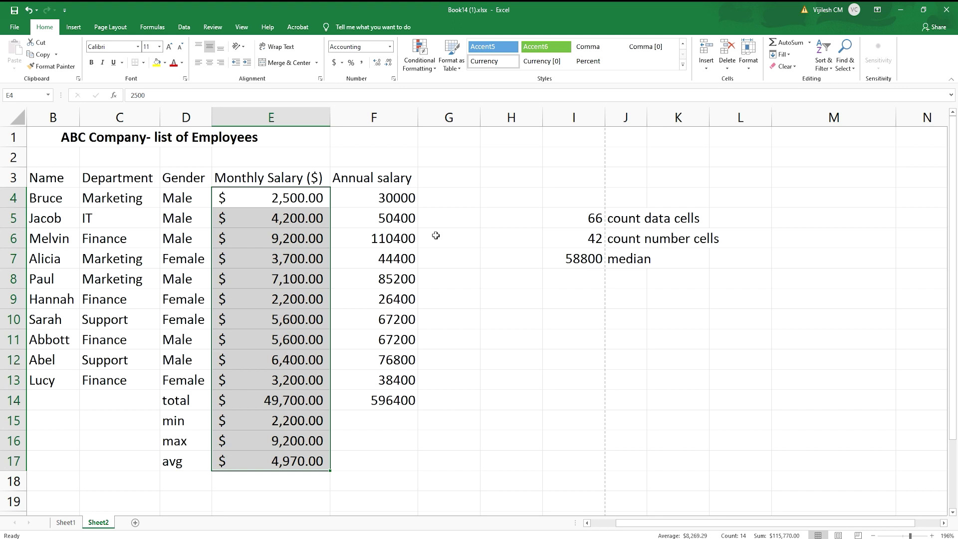
Step: Enter 10000 in cell H3 and apply the Comma Style number format to it
{"action": "left_click", "coordinate": [464, 218]}
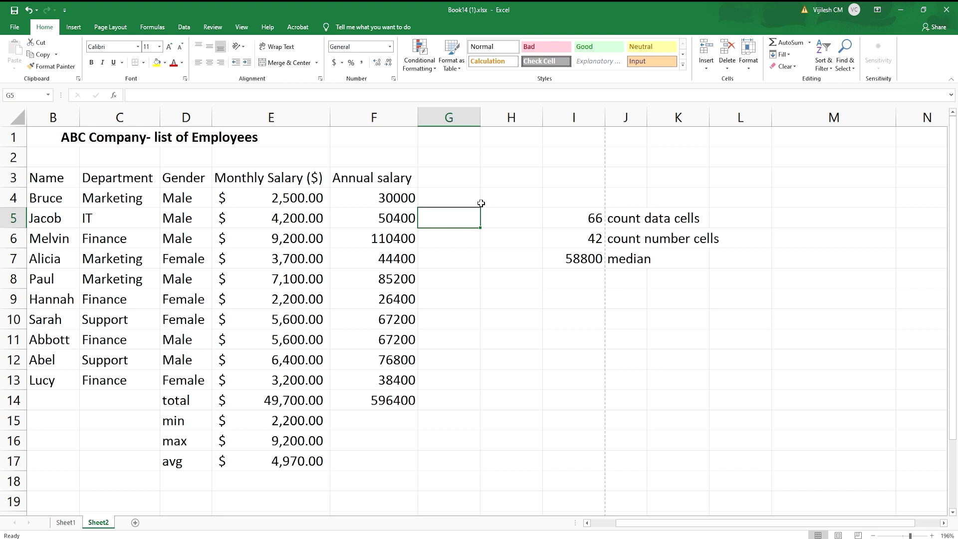
{"action": "double_click", "coordinate": [499, 180]}
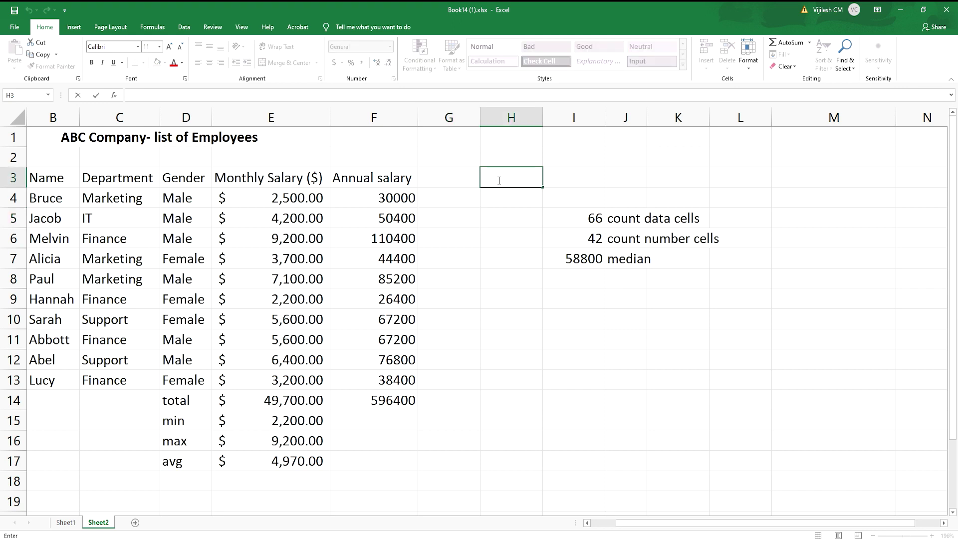
{"action": "type", "text": "10000"}
{"action": "left_click", "coordinate": [483, 178]}
{"action": "left_click_drag", "start_coordinate": [483, 178], "coordinate": [533, 172]}
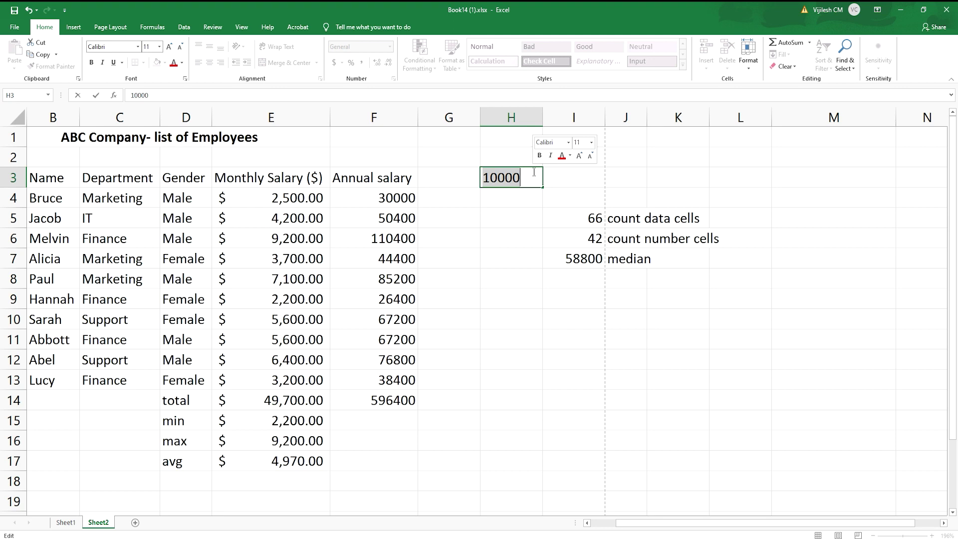
{"action": "left_click", "coordinate": [443, 190]}
{"action": "left_click", "coordinate": [488, 175]}
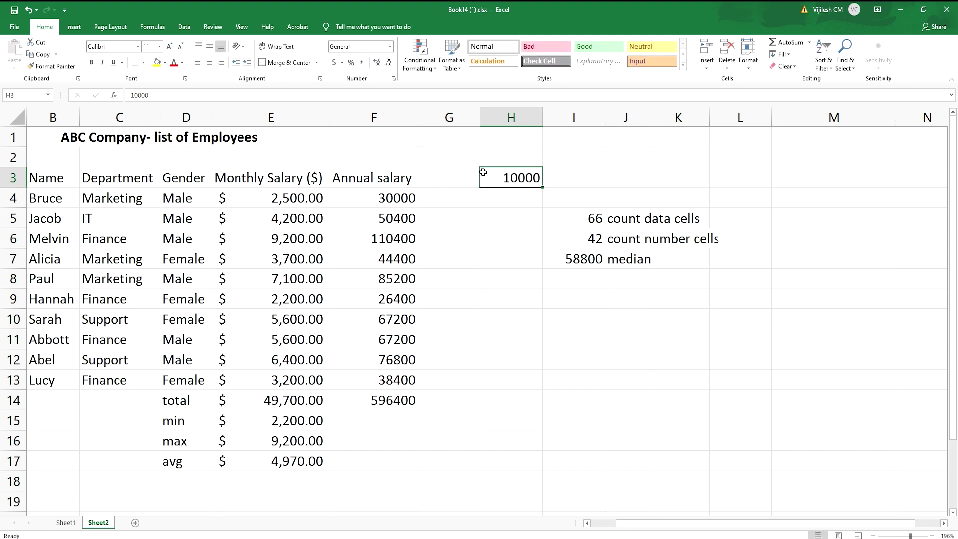
{"action": "left_click", "coordinate": [361, 63]}
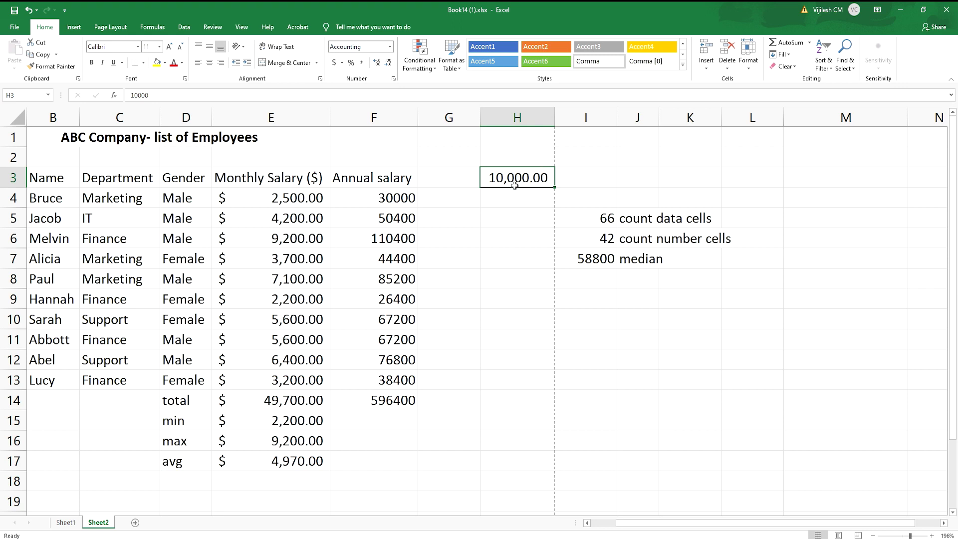
Step: Remove the two decimal places from the value in H3, and add decimal places back to it one at a time
{"action": "left_click", "coordinate": [388, 63]}
{"action": "left_click", "coordinate": [388, 63]}
{"action": "left_click", "coordinate": [378, 60]}
{"action": "left_click", "coordinate": [378, 61]}
{"action": "left_click", "coordinate": [379, 61]}
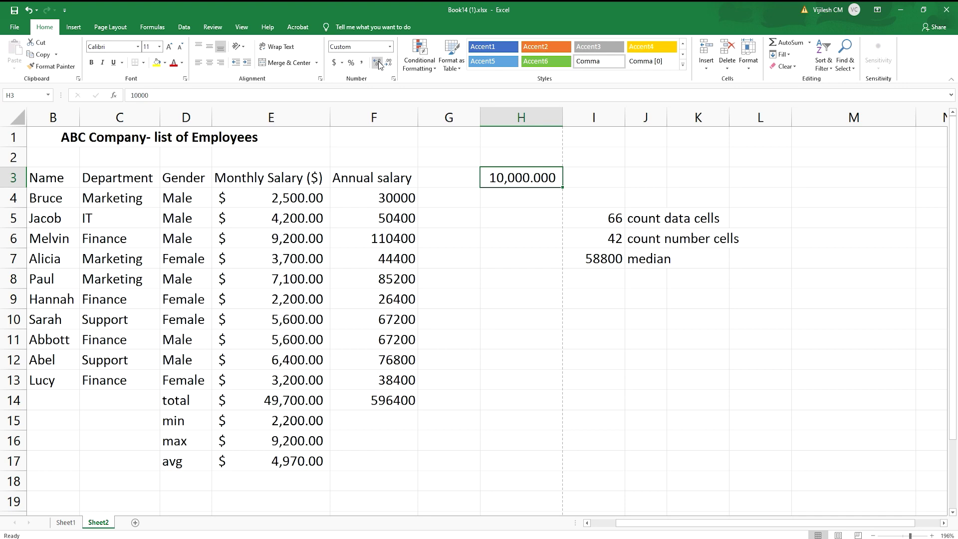
{"action": "left_click", "coordinate": [378, 61]}
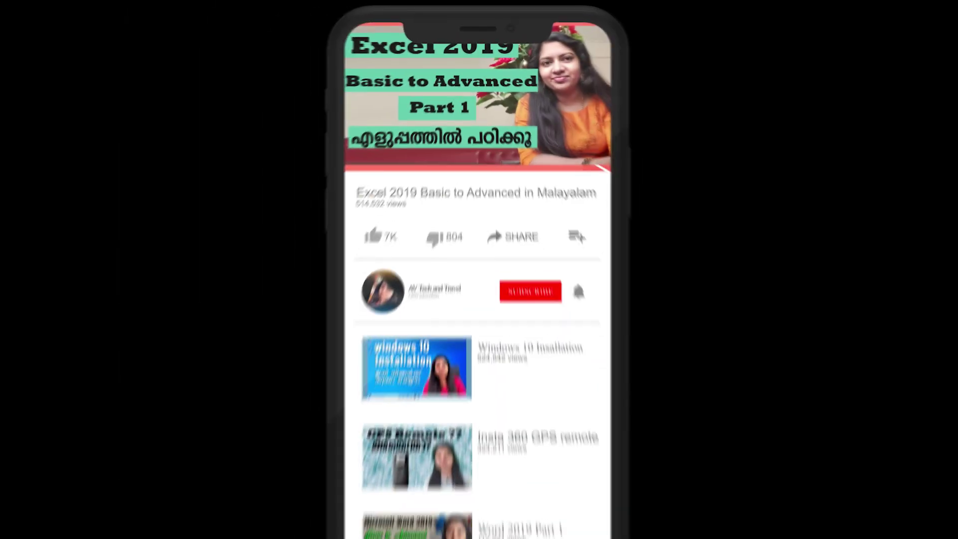